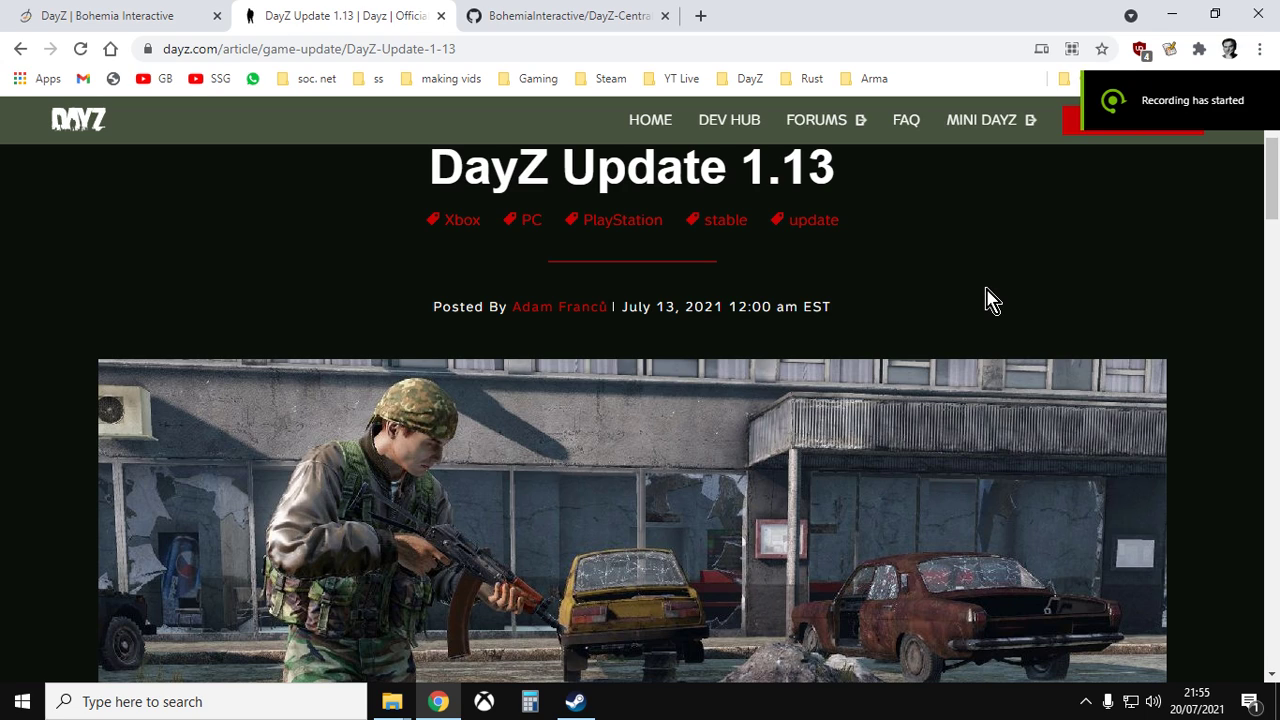
Show the DayZ Server page in the Steam library after toggling the Games and Tools filter.
scroll(955, 320, up, 1)
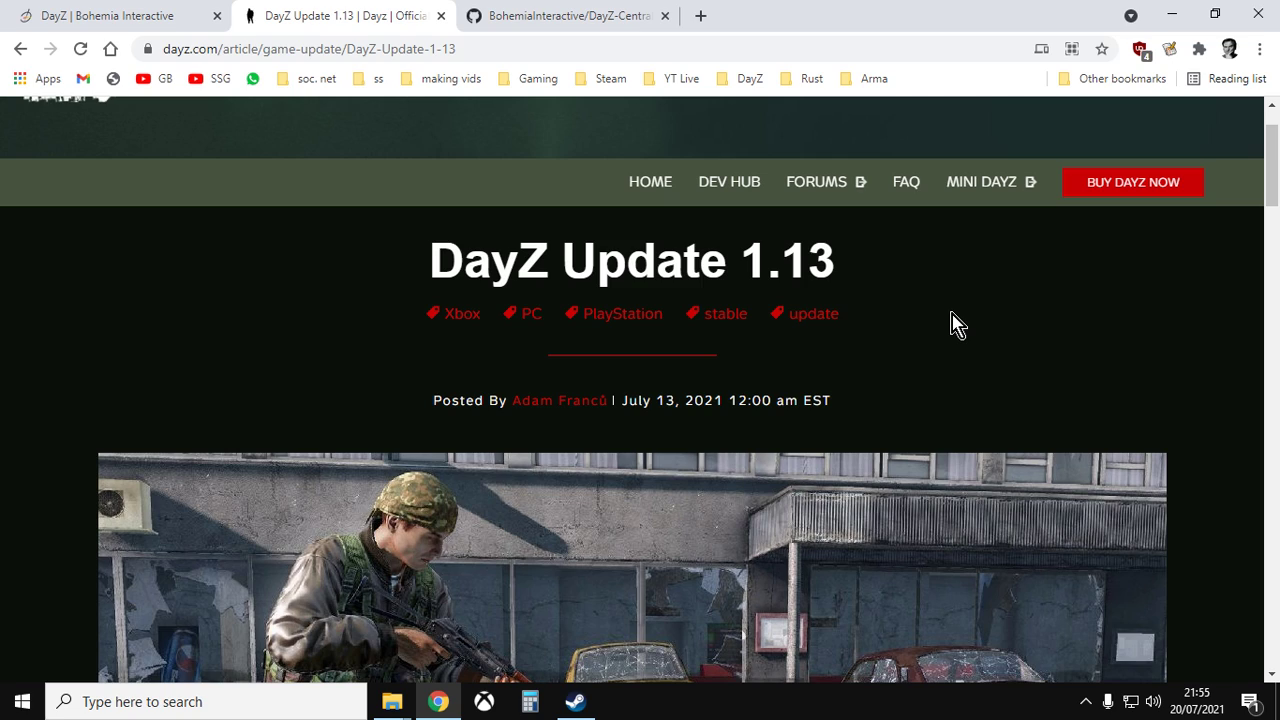
click(576, 704)
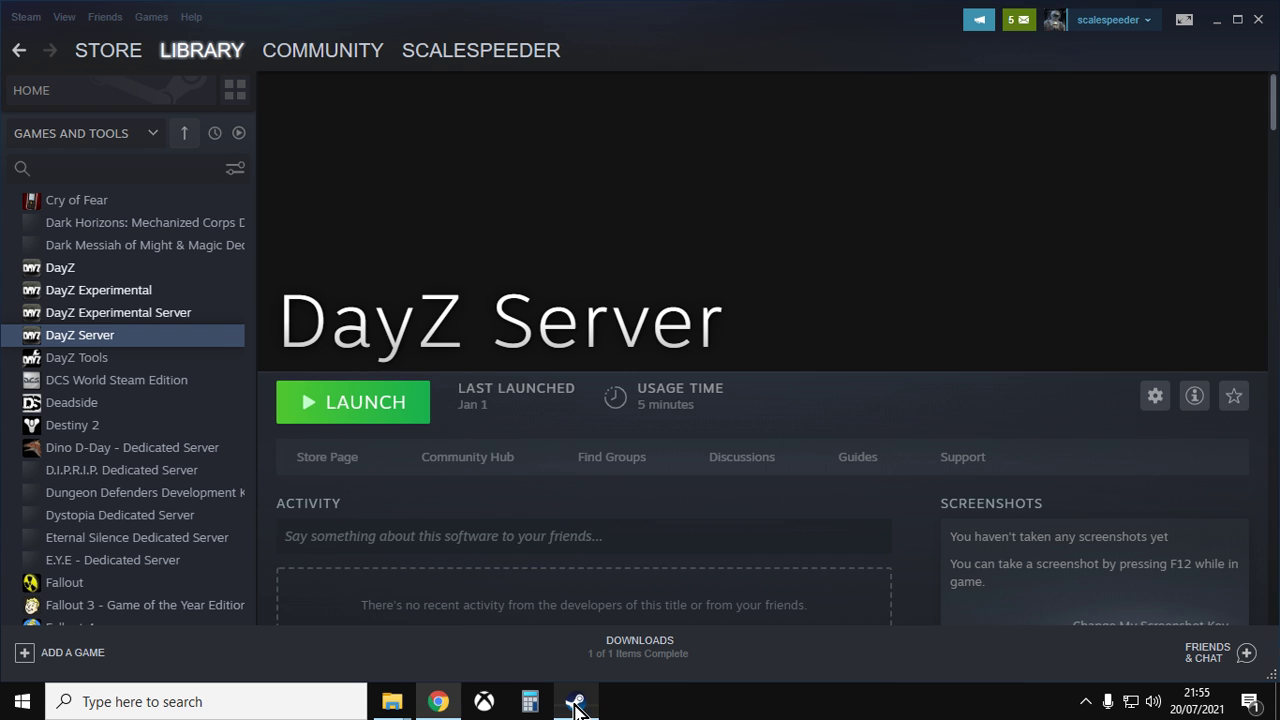
mouse_move(190, 46)
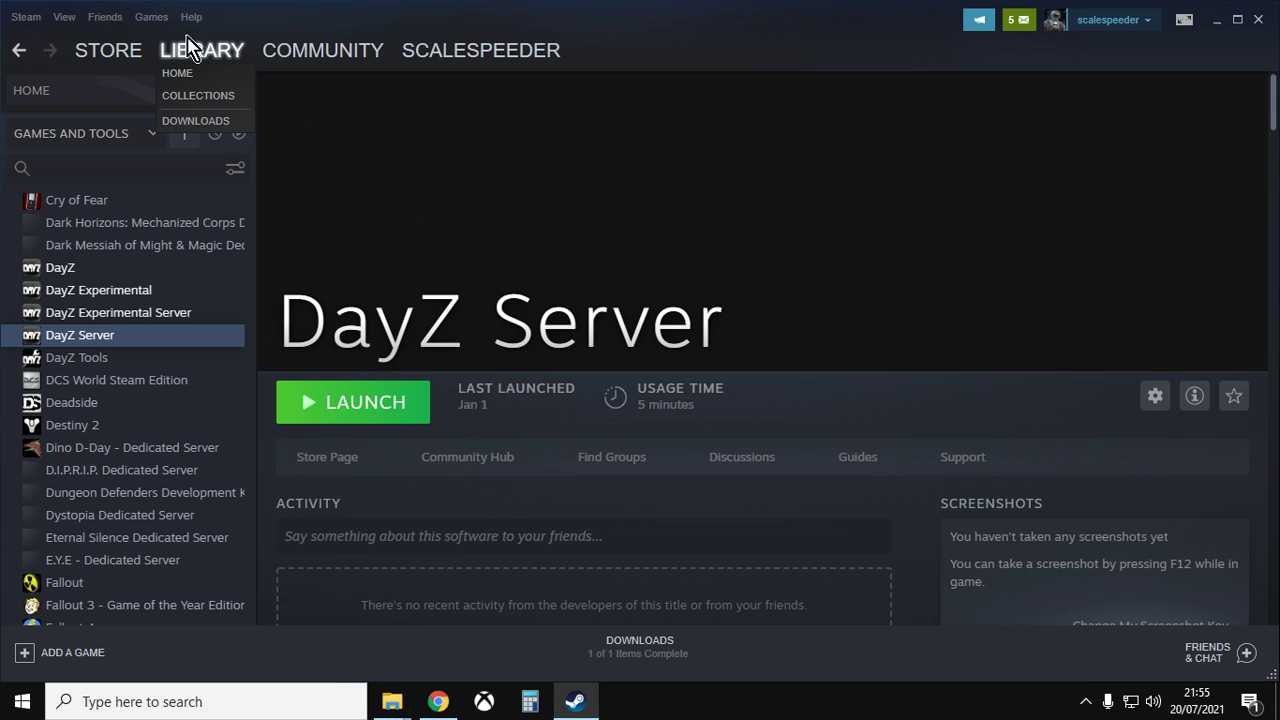
click(145, 145)
click(150, 146)
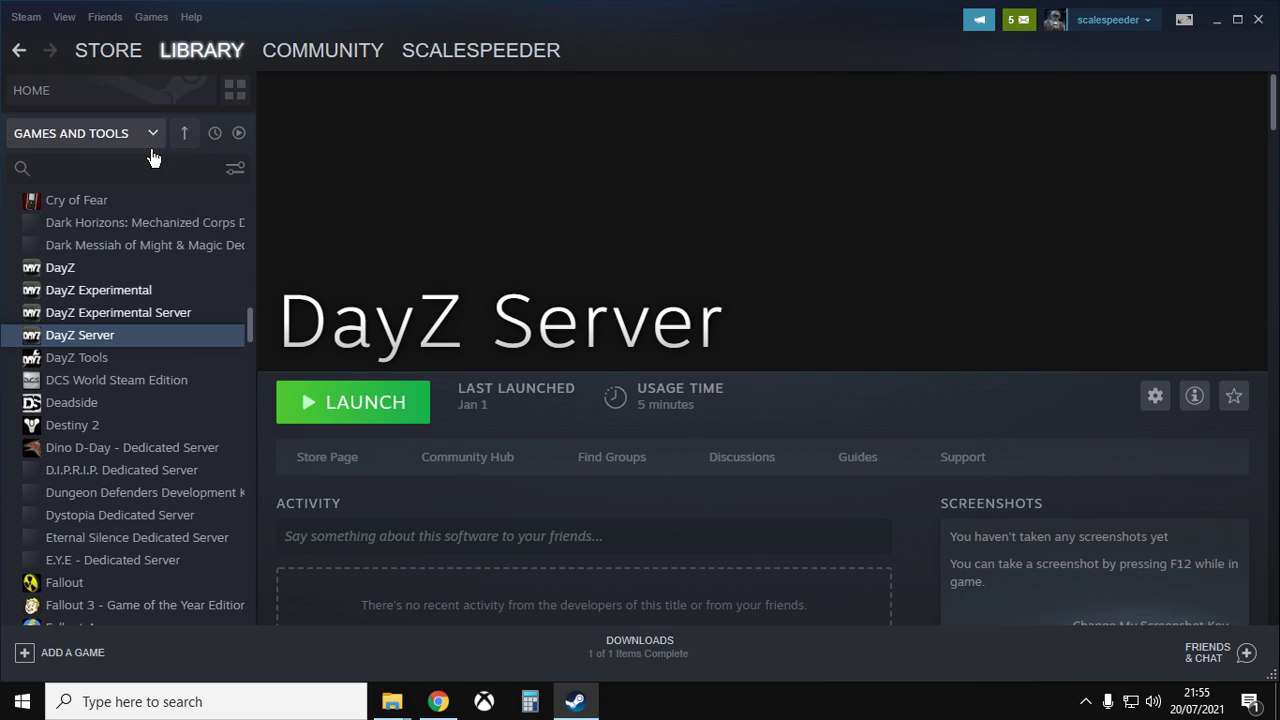
click(93, 335)
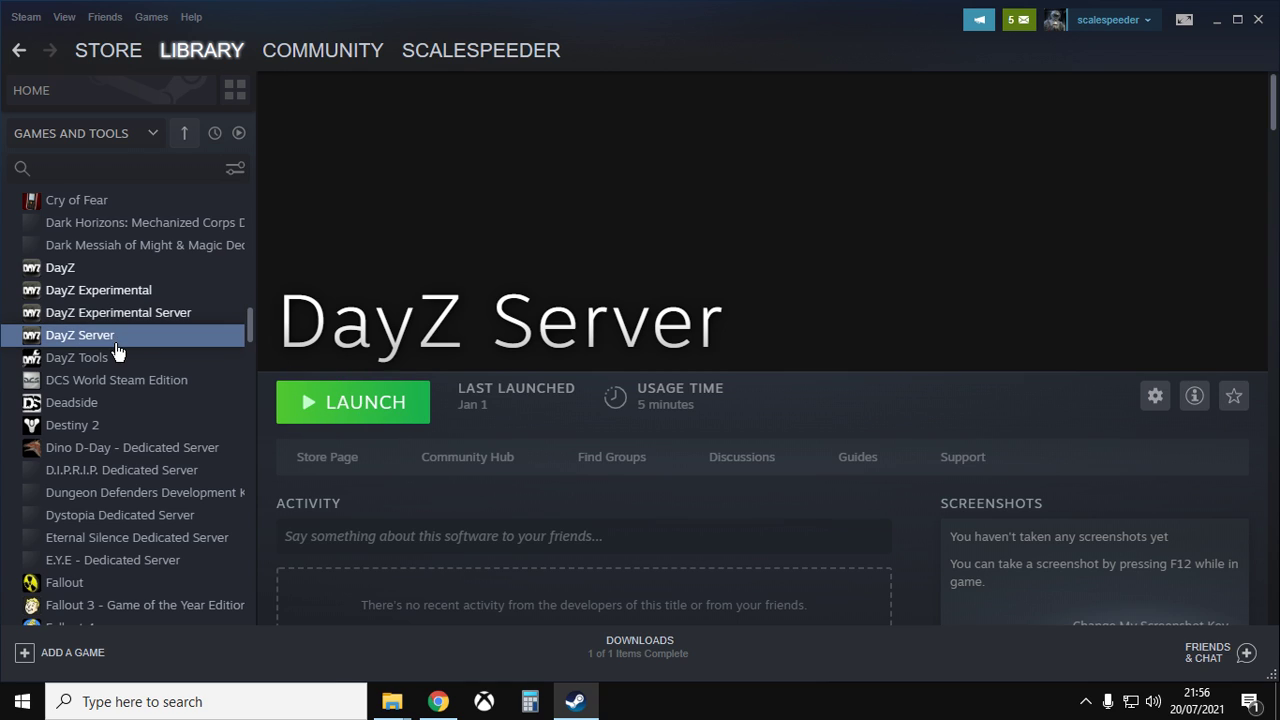
Open the DayZServer folder from steamapps\common in File Explorer.
mouse_move(392, 701)
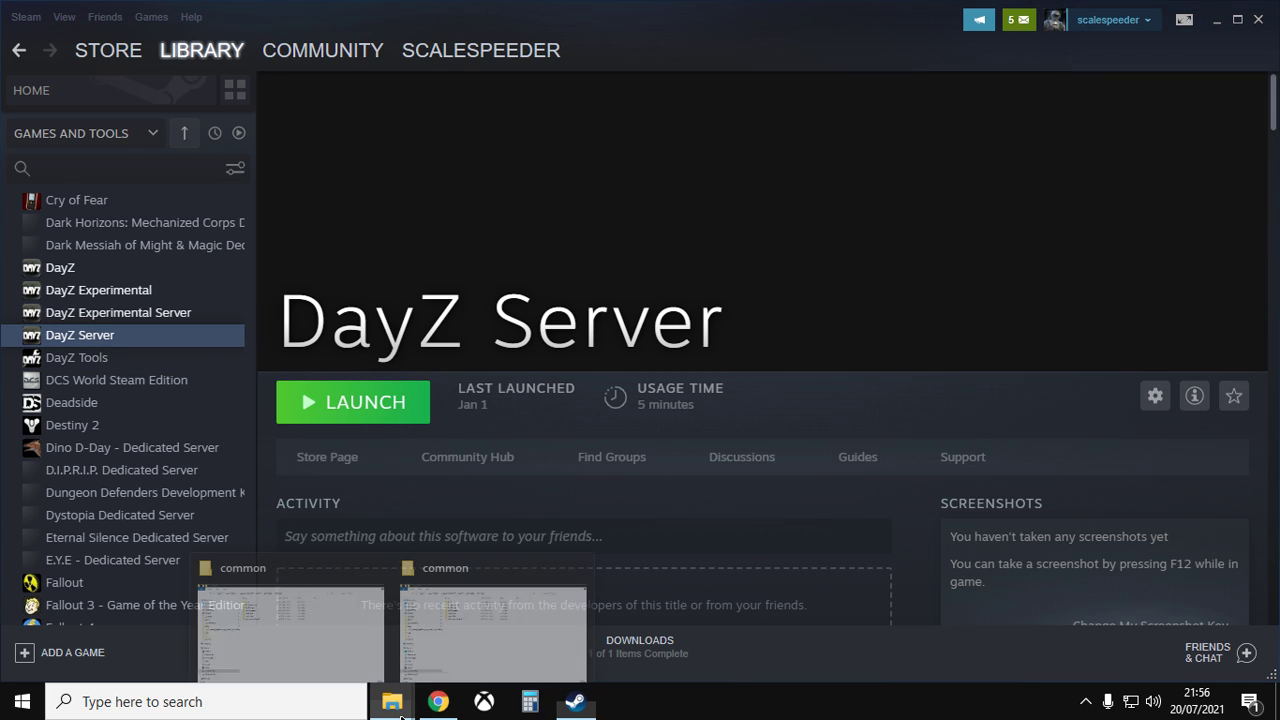
click(318, 612)
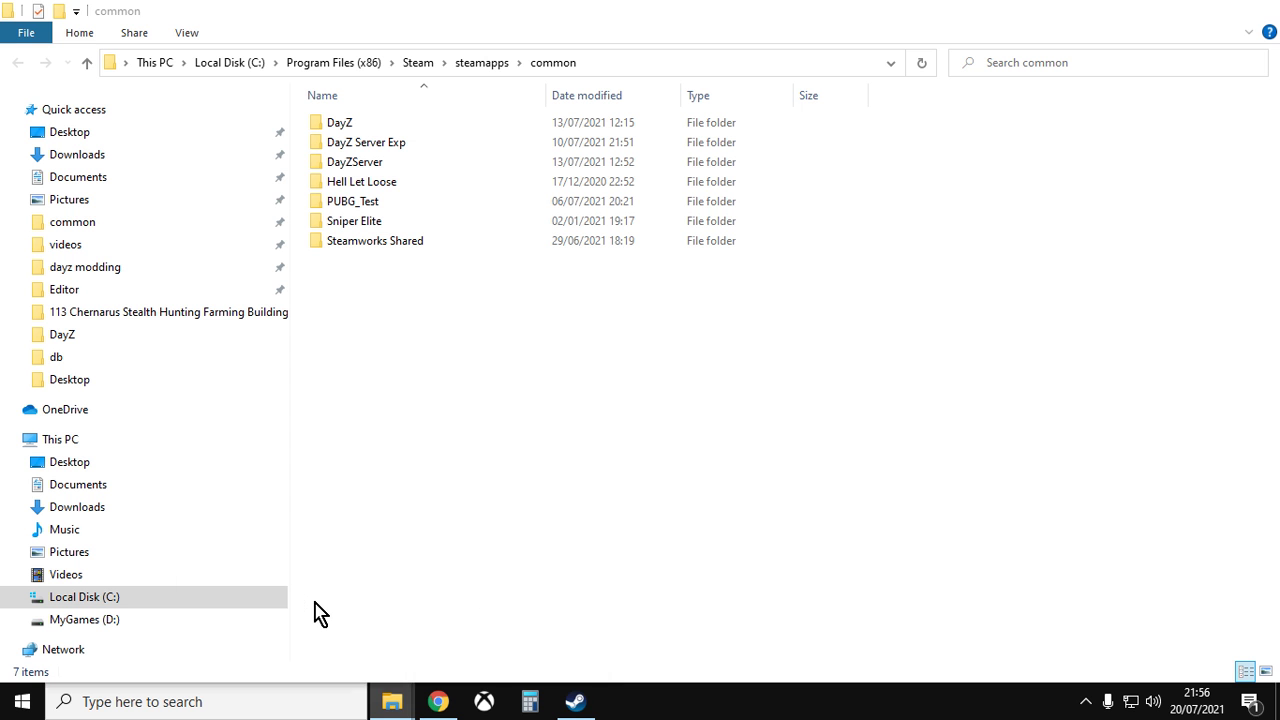
click(376, 167)
double_click(376, 167)
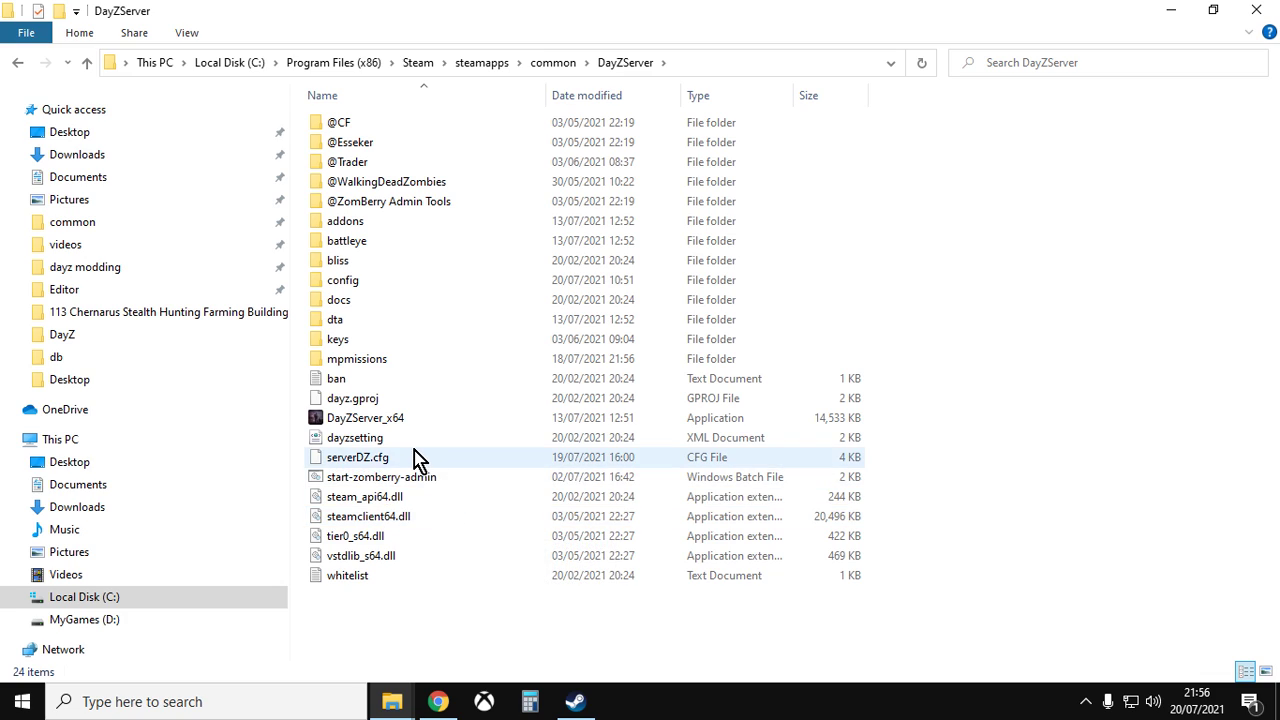
Inspect mpmissions\dayzOffline.chernarusplus, then return up to the DayZServer folder.
mouse_move(388, 435)
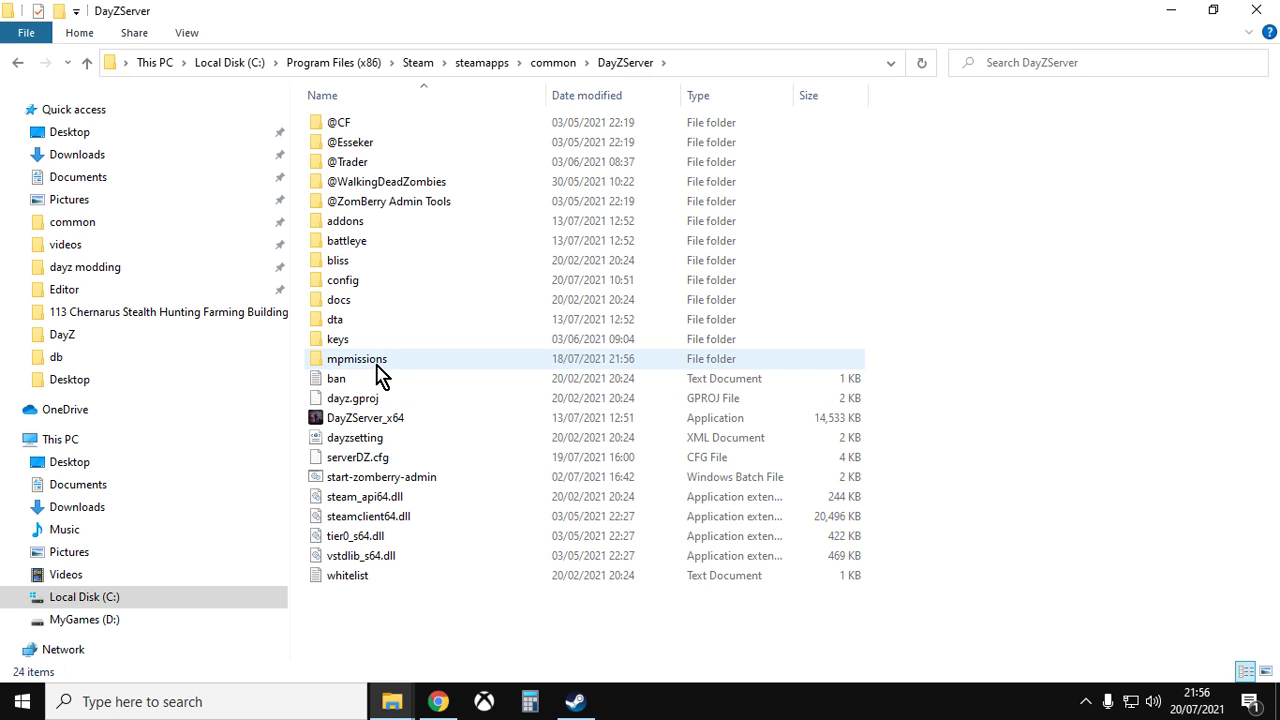
double_click(377, 366)
double_click(395, 124)
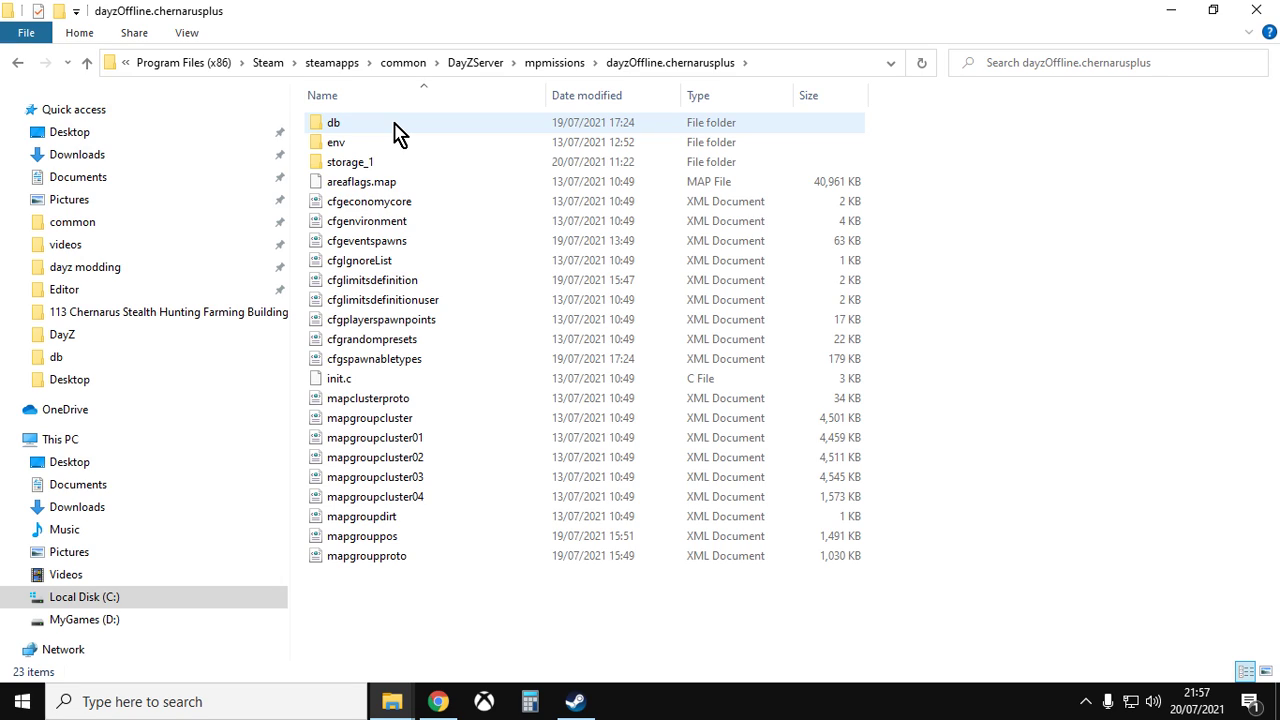
click(87, 63)
click(87, 63)
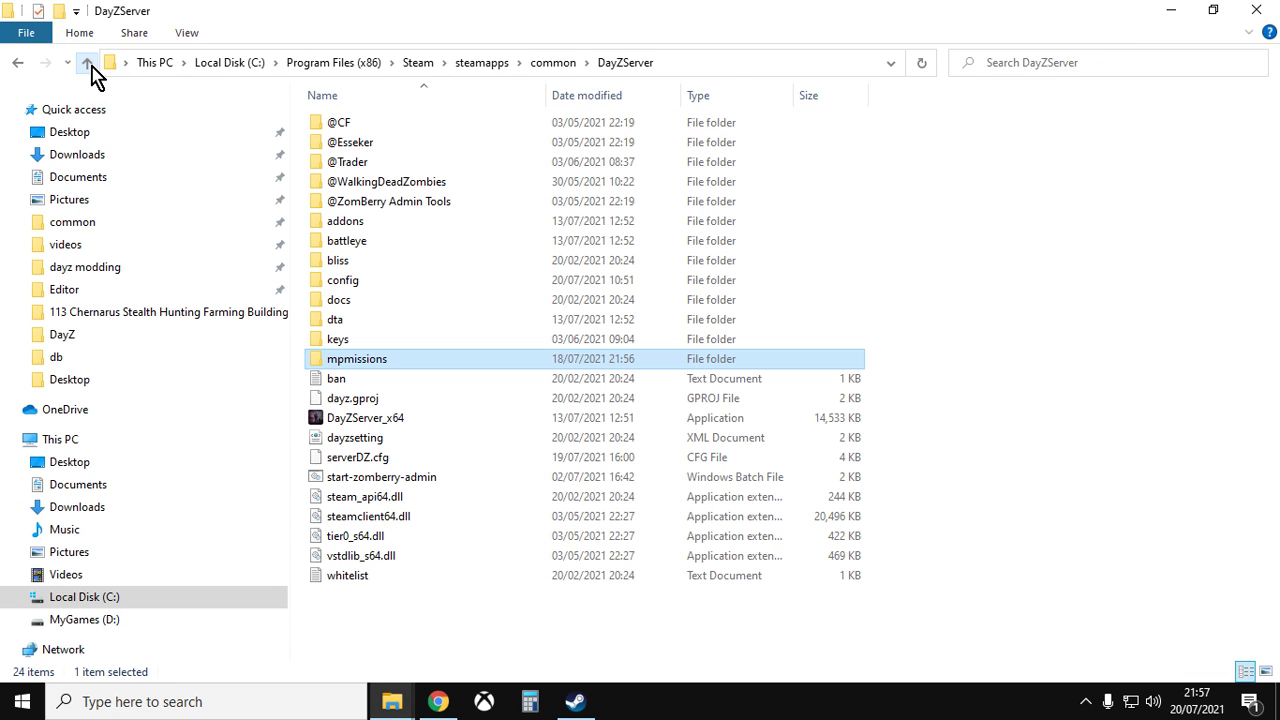
click(352, 143)
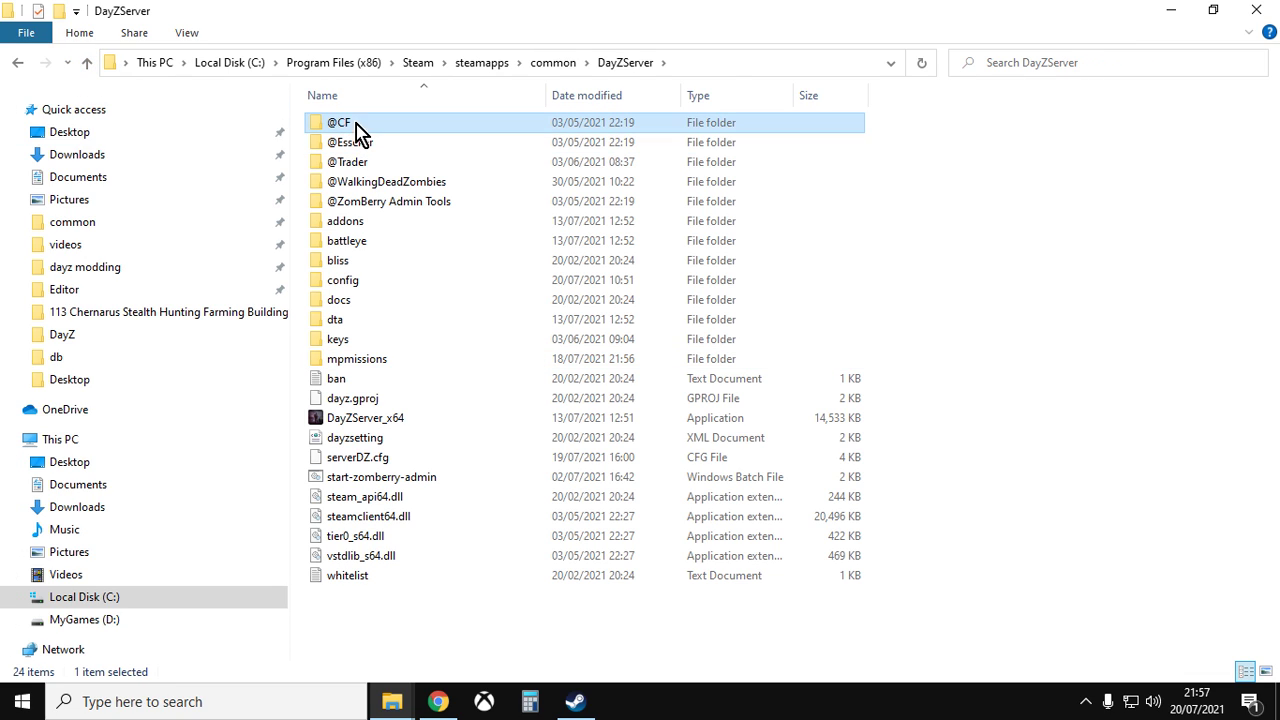
click(350, 203)
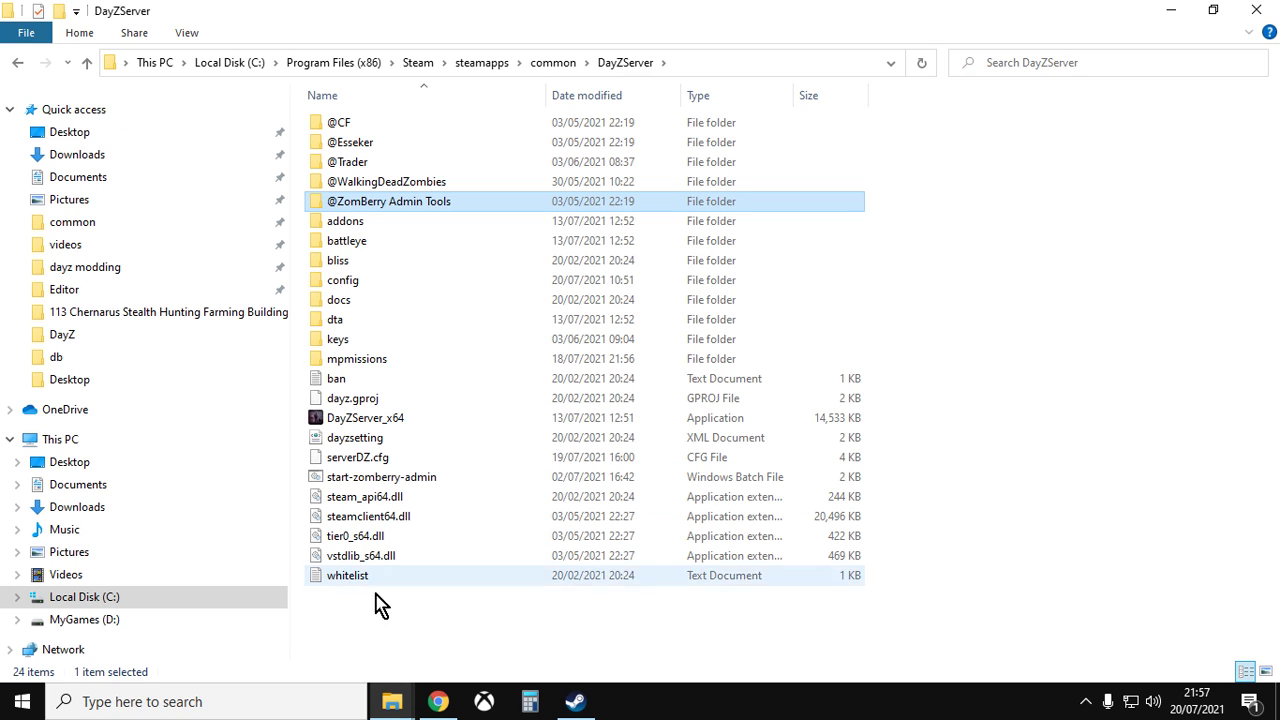
mouse_move(396, 700)
click(443, 632)
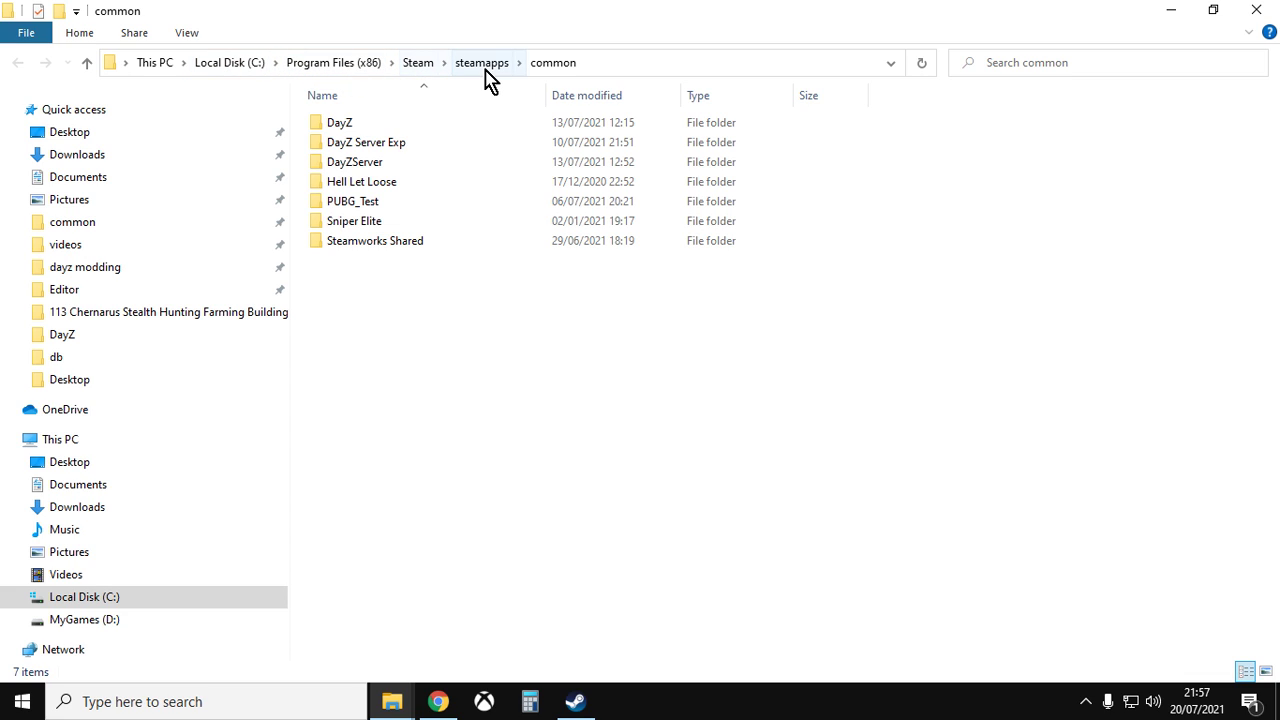
Go from steamapps\common into DayZ\!Workshop, then return to Steam.
click(599, 63)
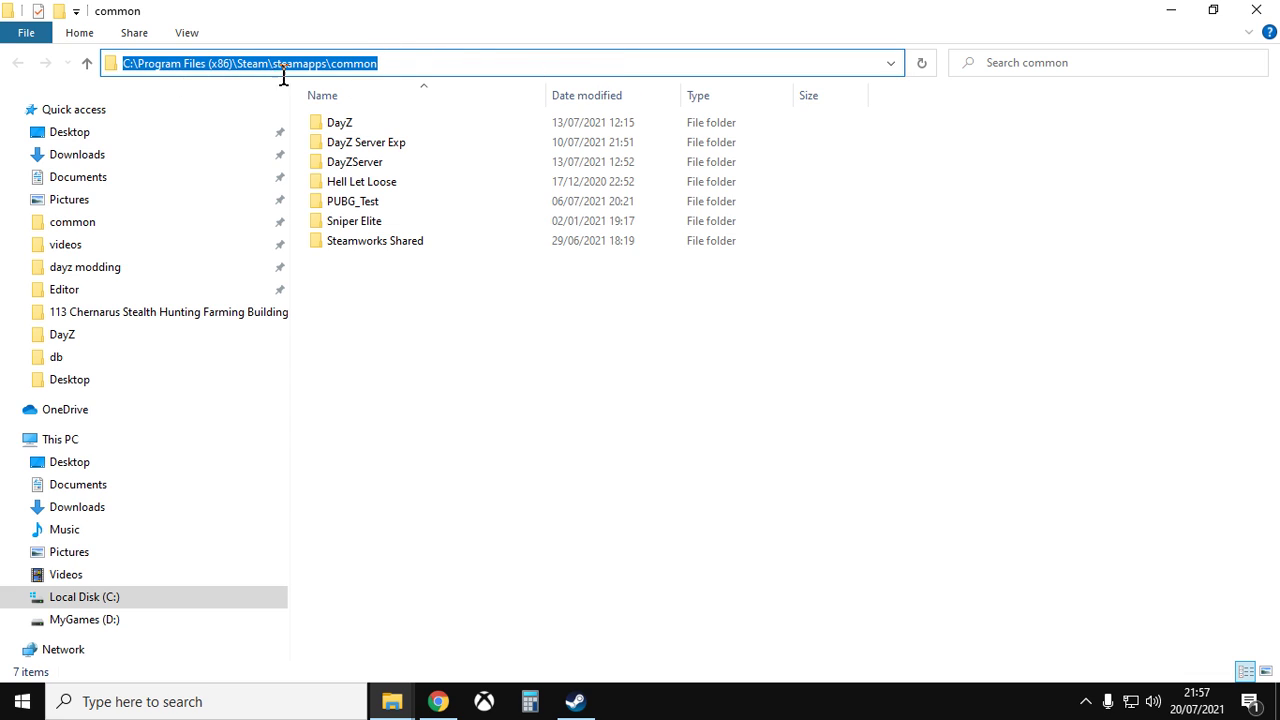
click(415, 334)
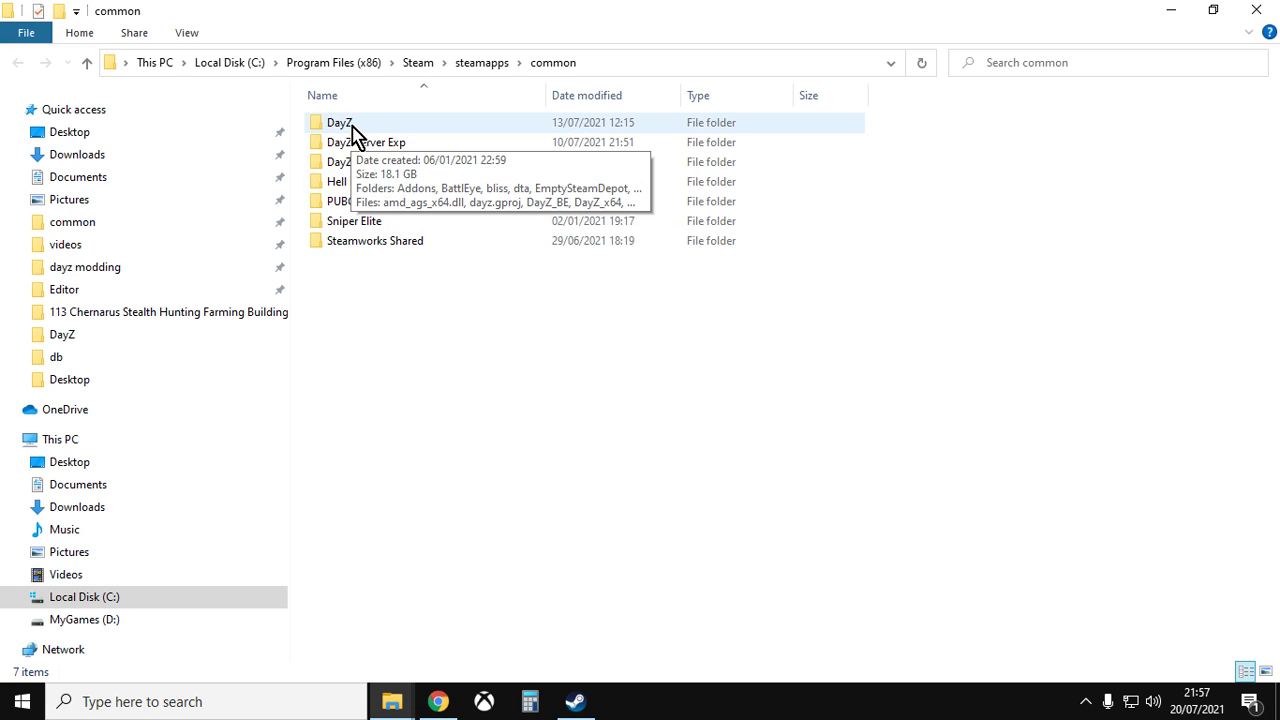
double_click(351, 132)
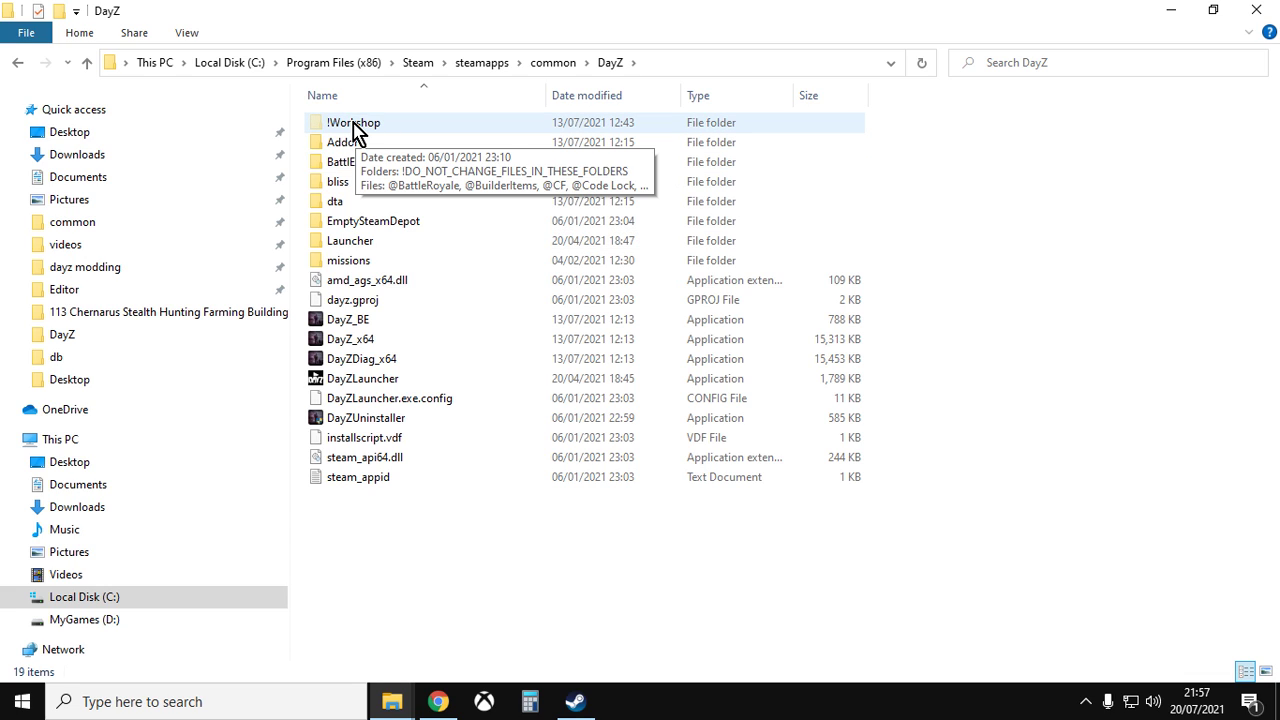
double_click(355, 130)
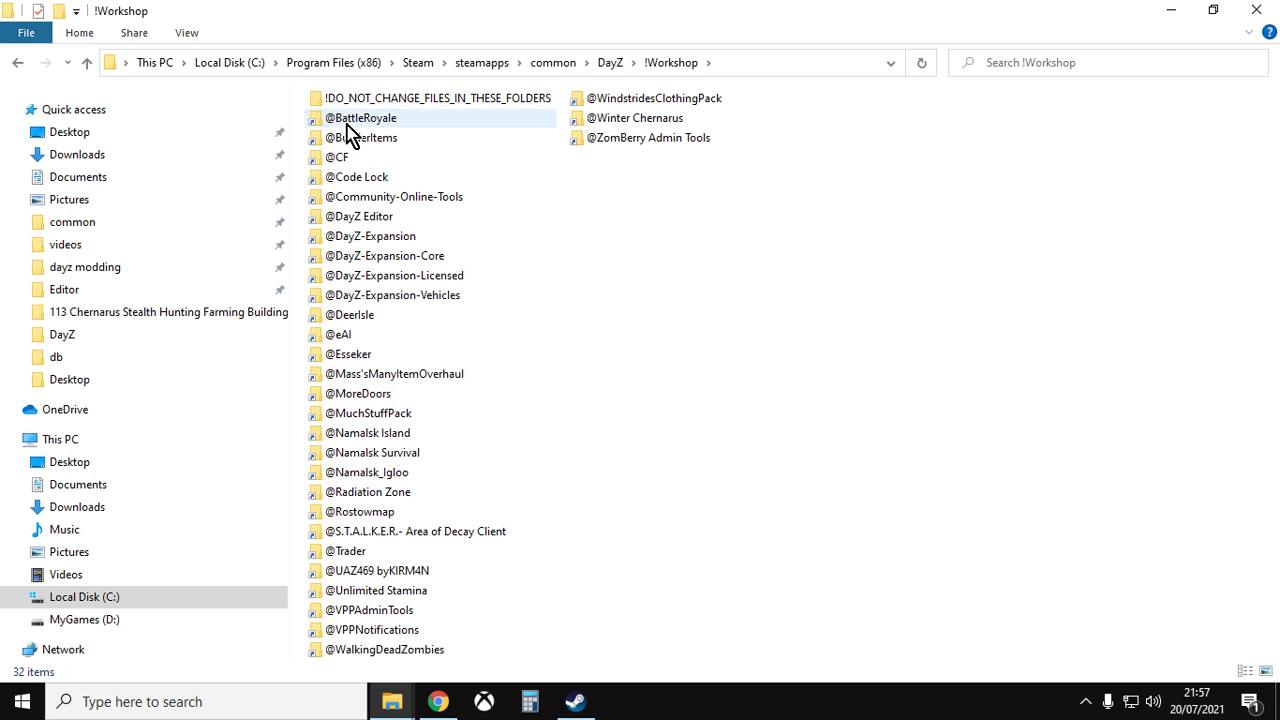
click(580, 712)
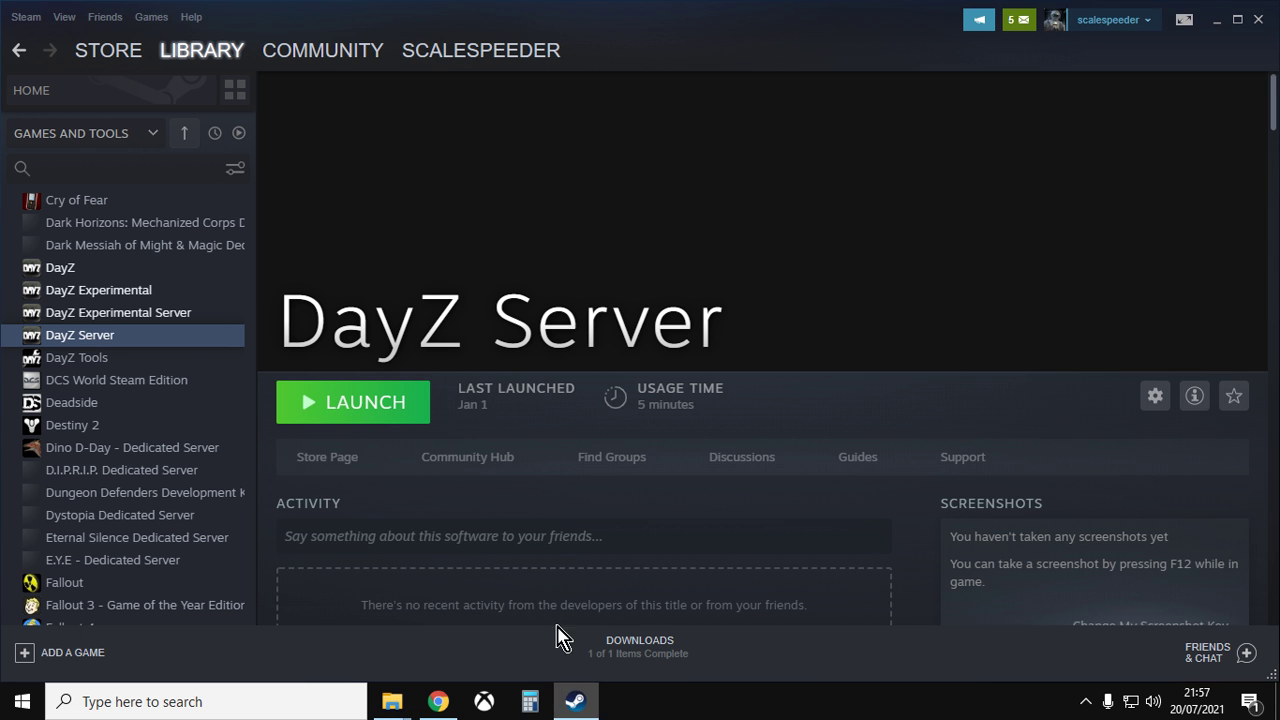
Show the DayZ game page in the Steam library, then return to the !Workshop folder window.
click(62, 268)
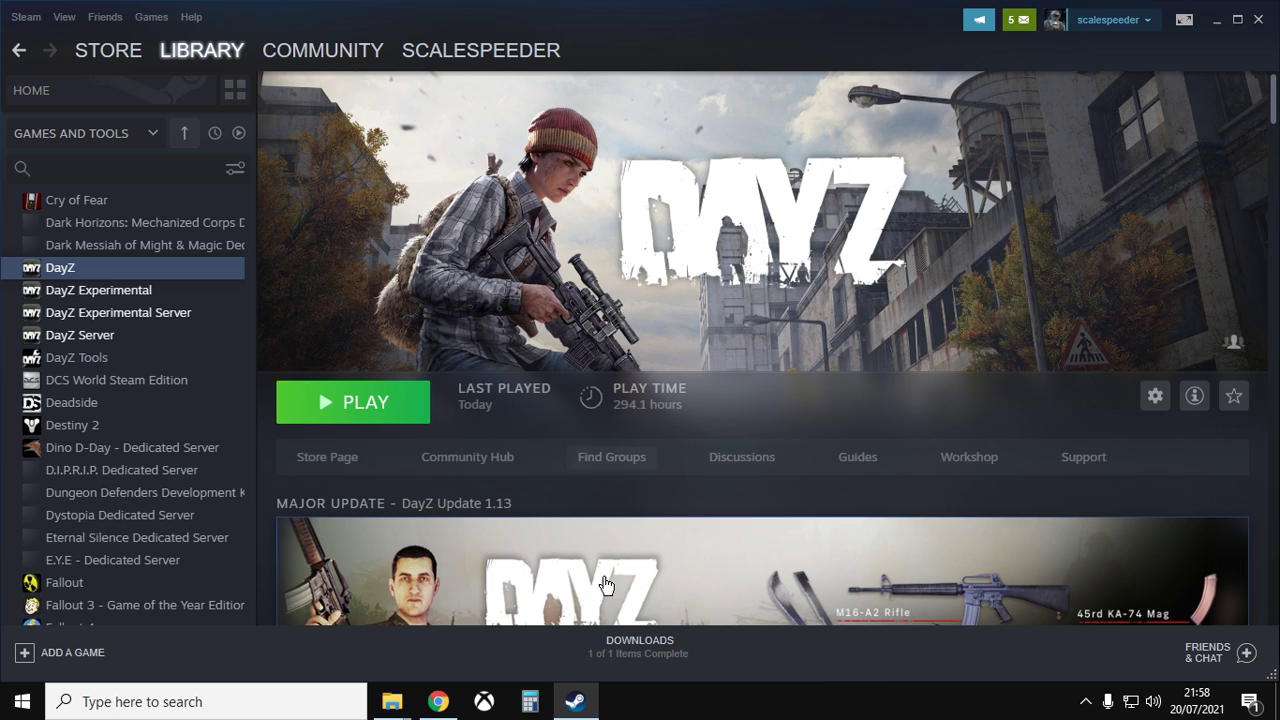
mouse_move(391, 706)
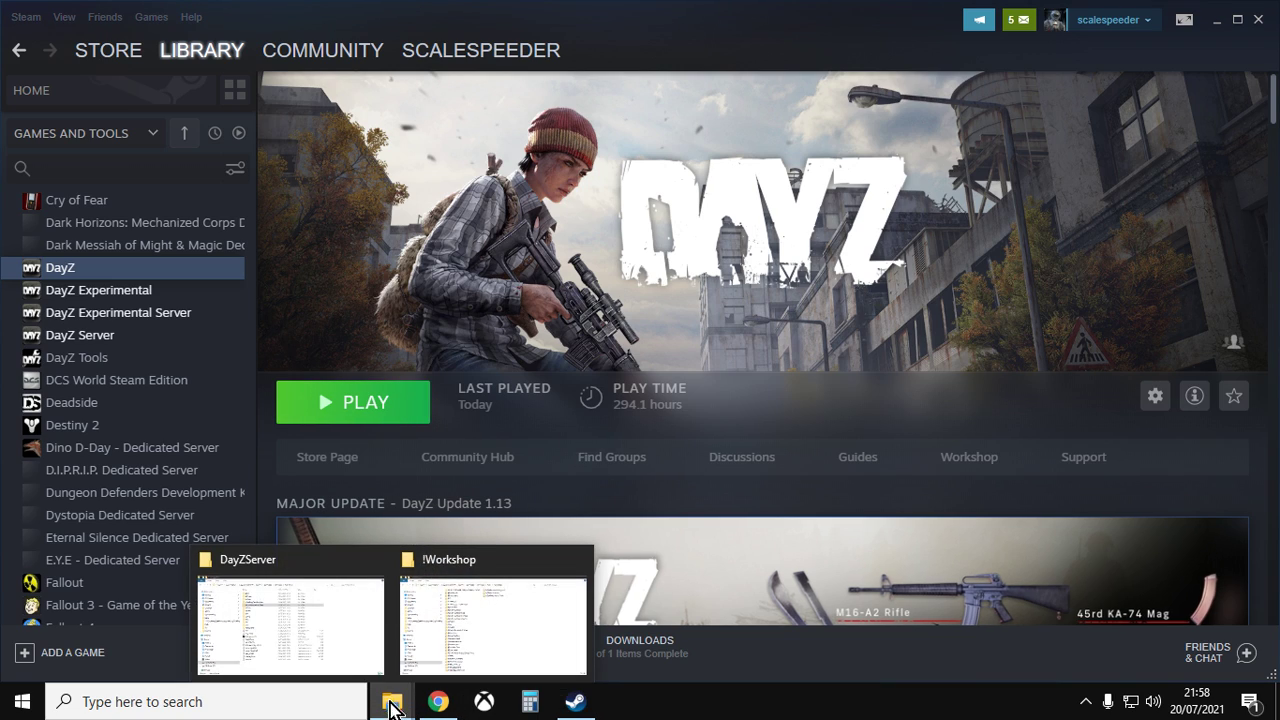
click(457, 634)
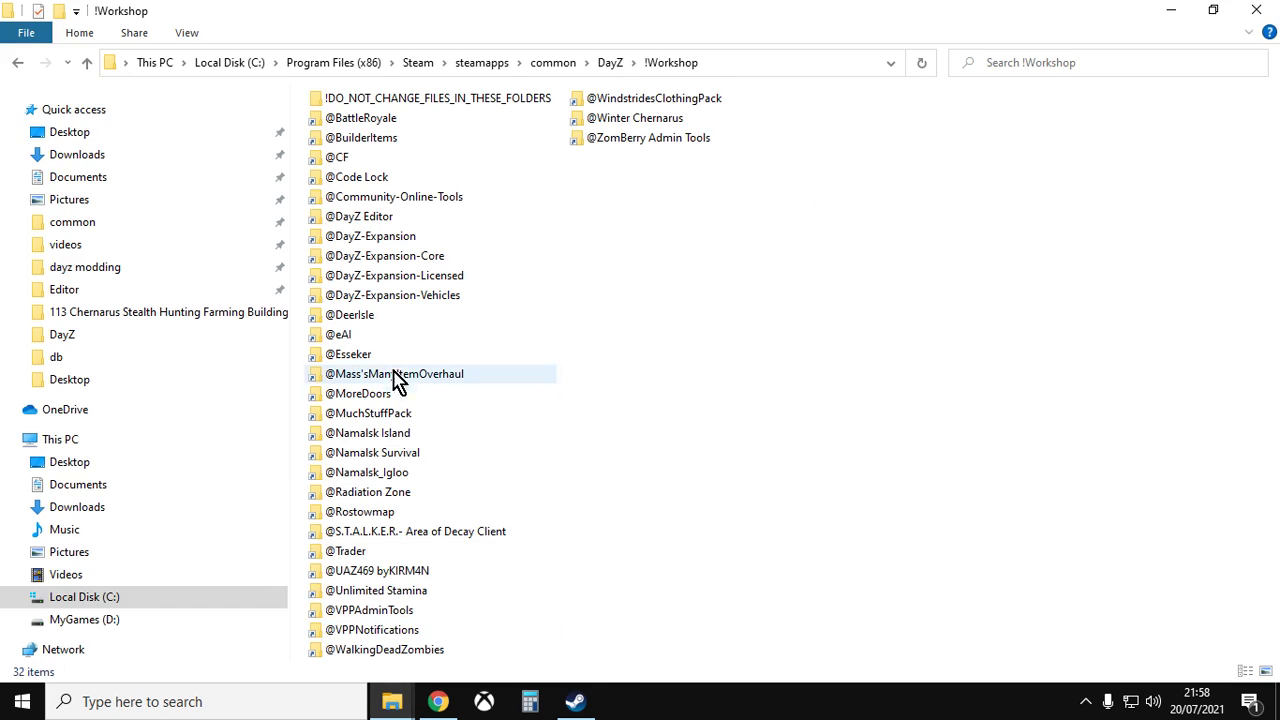
click(360, 163)
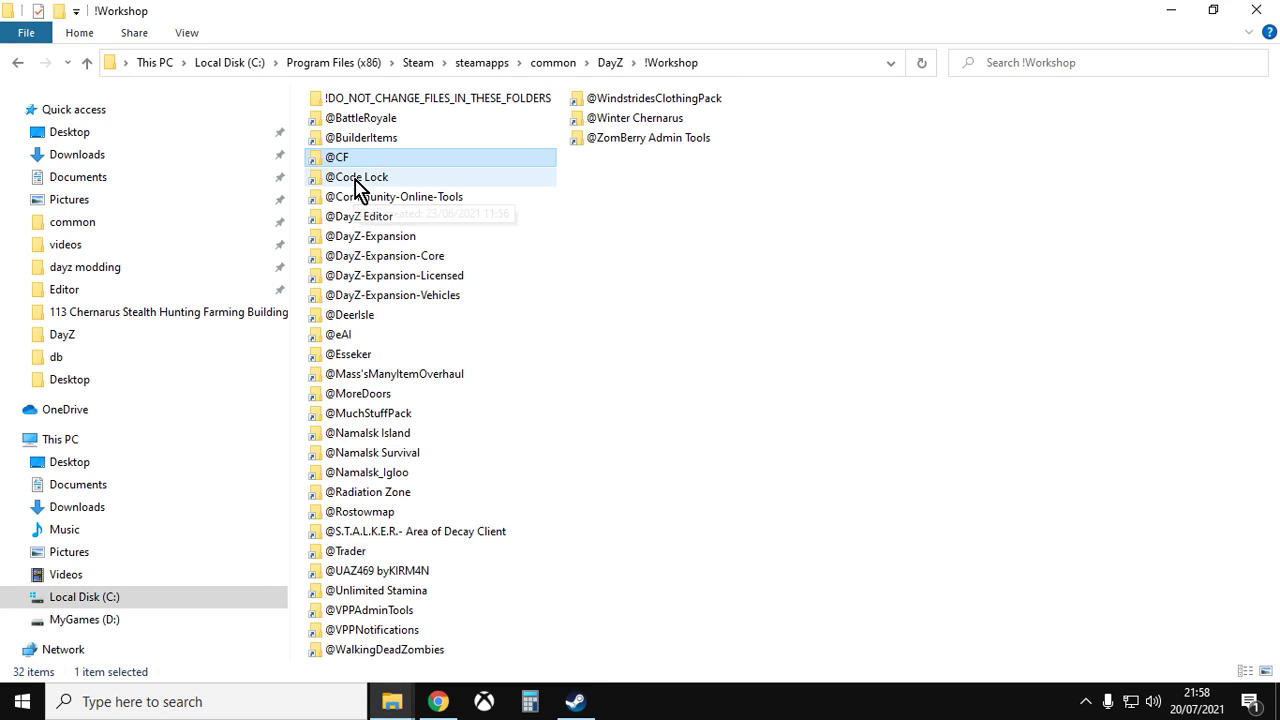
ctrl+click(358, 188)
ctrl+click(352, 338)
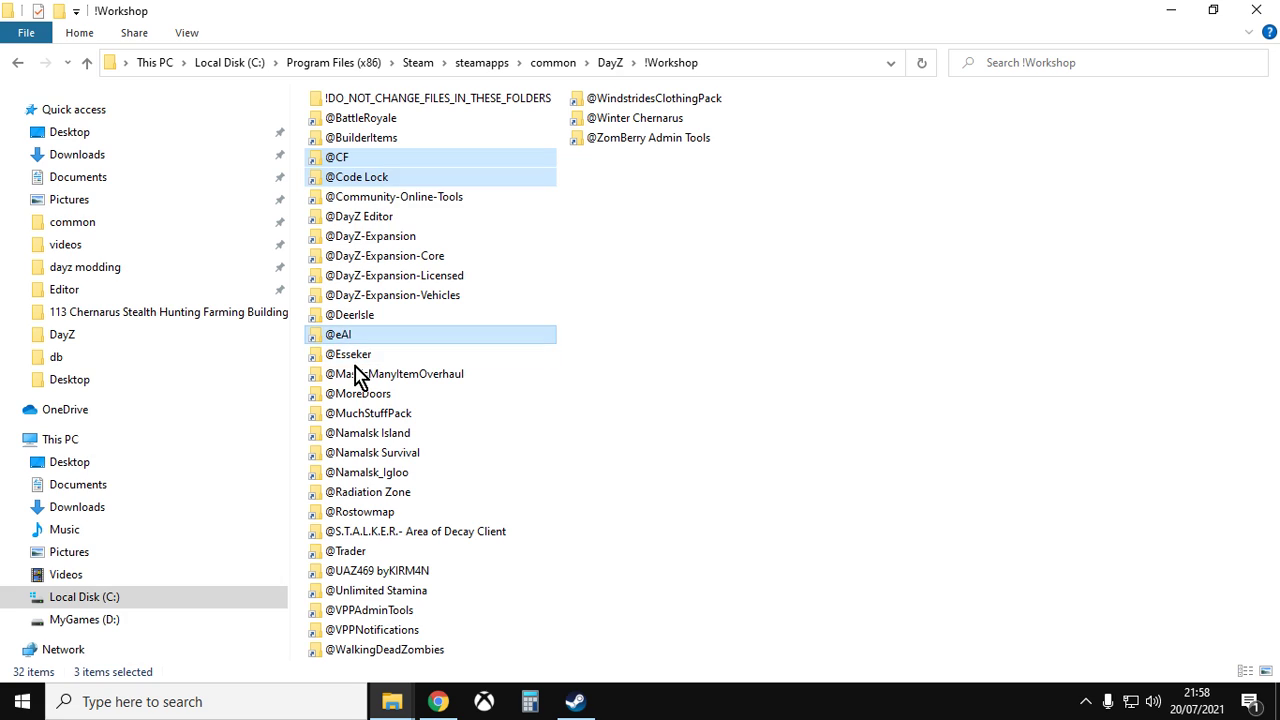
ctrl+click(360, 413)
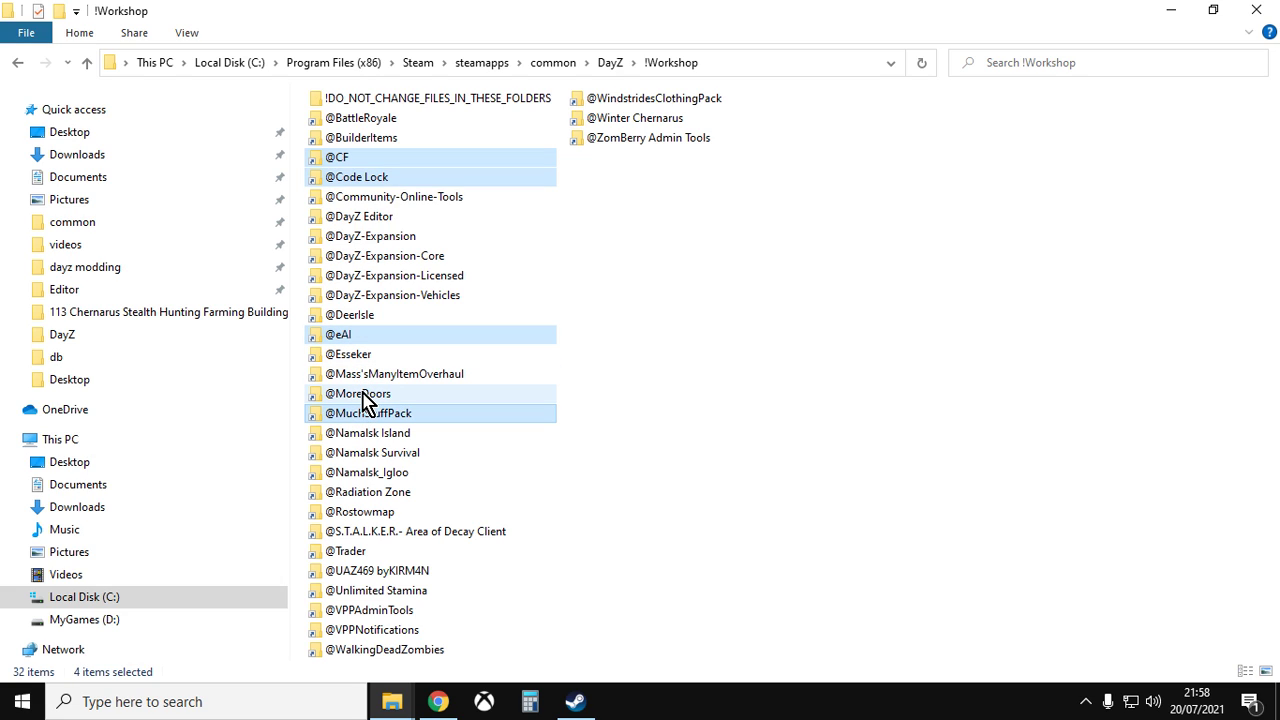
ctrl+click(360, 395)
right_click(352, 184)
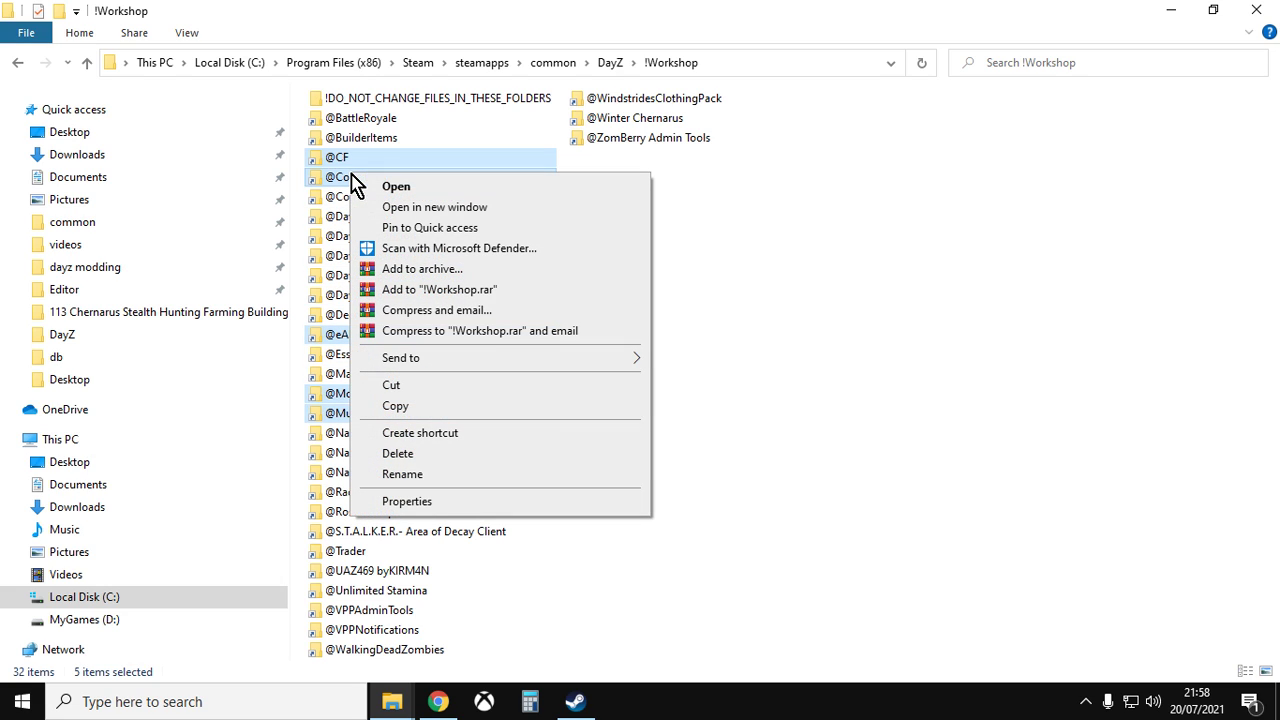
Navigate up to steamapps\common and open the DayZServer folder.
click(87, 62)
click(87, 62)
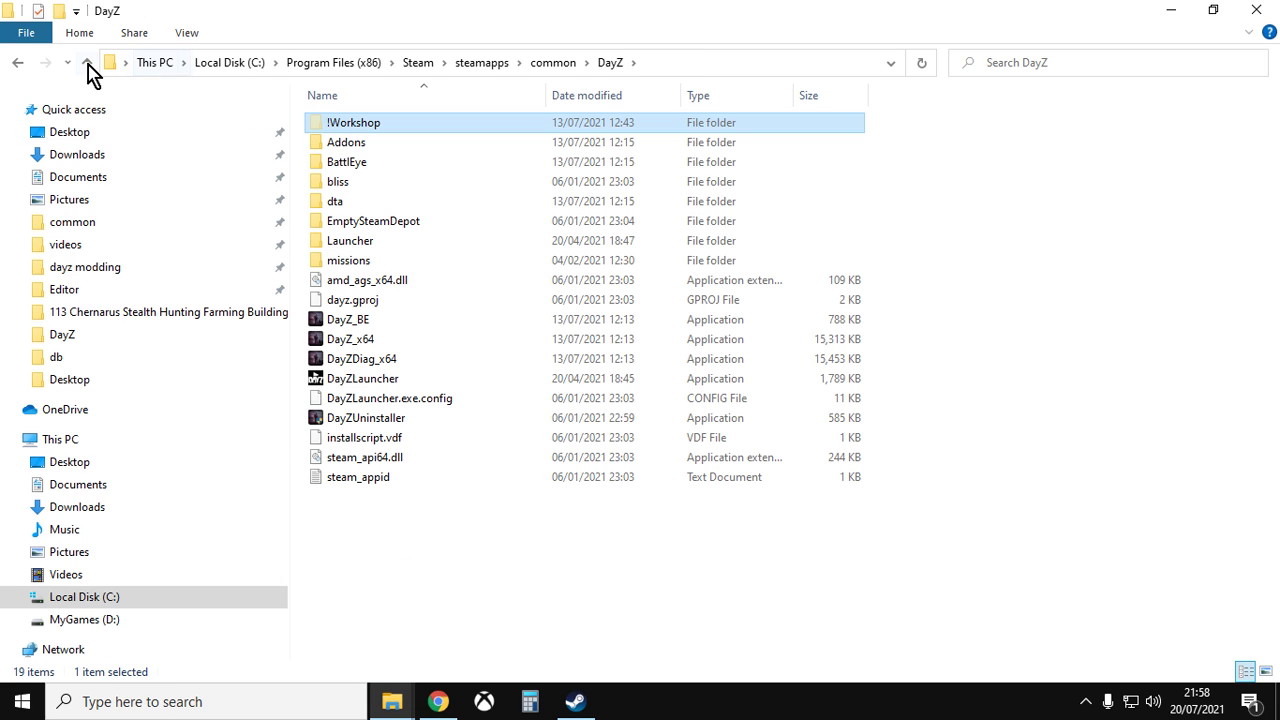
click(87, 62)
double_click(376, 171)
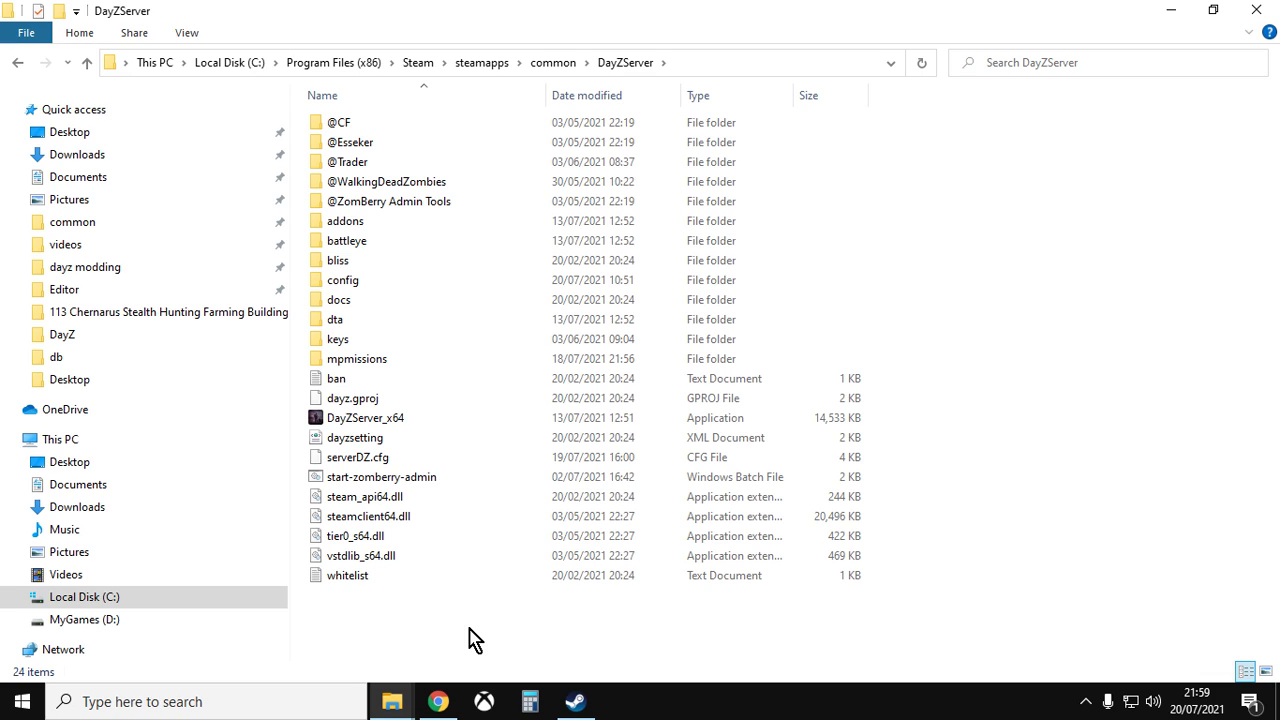
Select the mpmissions folder inside DayZServer.
click(350, 364)
double_click(351, 365)
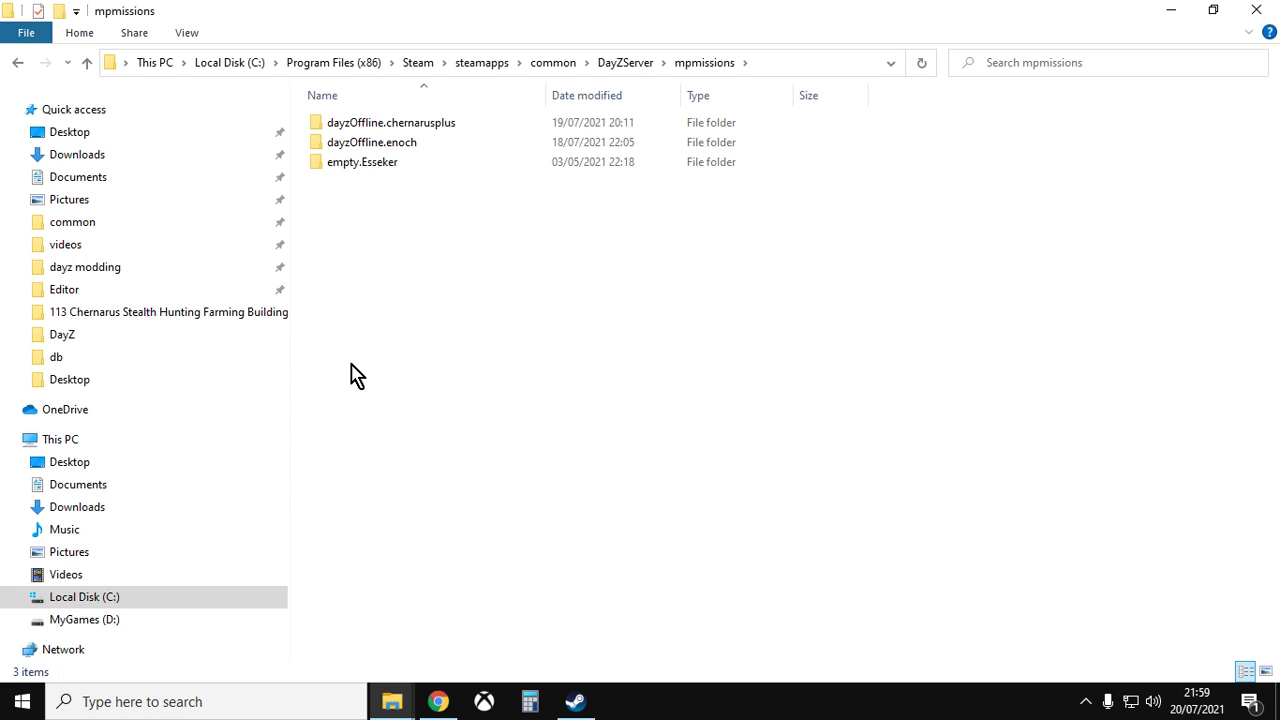
double_click(414, 132)
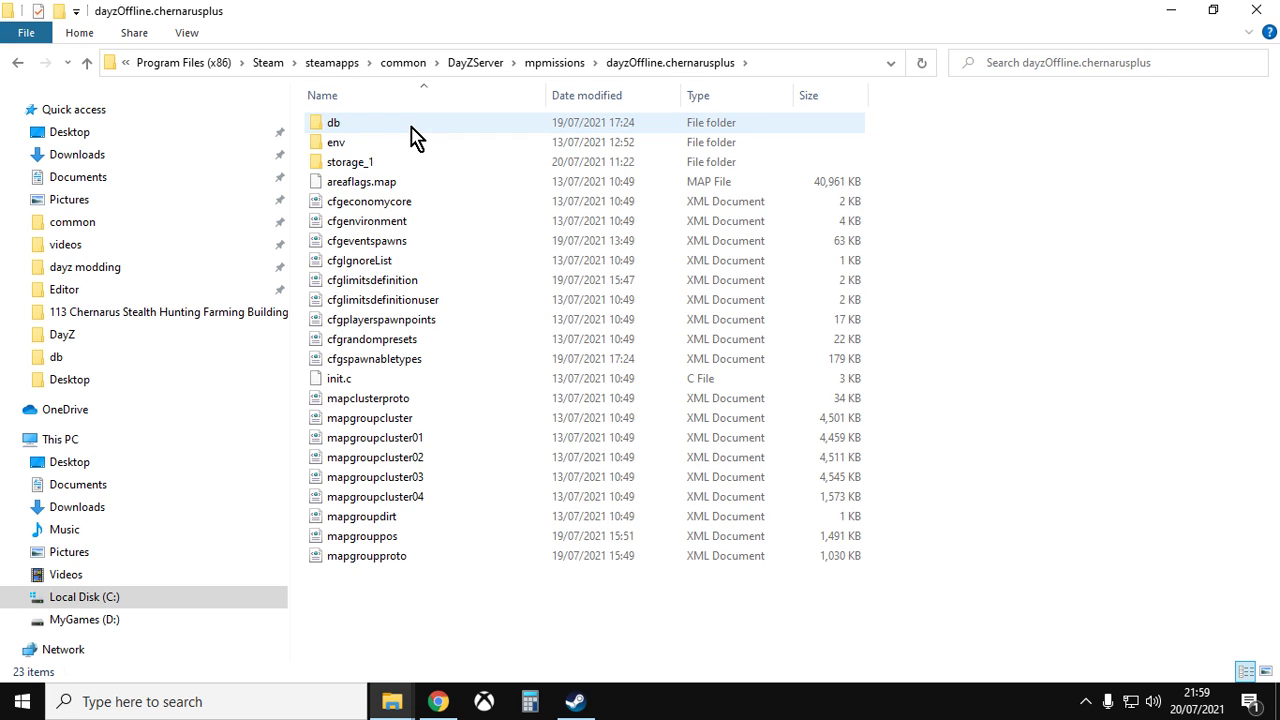
click(88, 63)
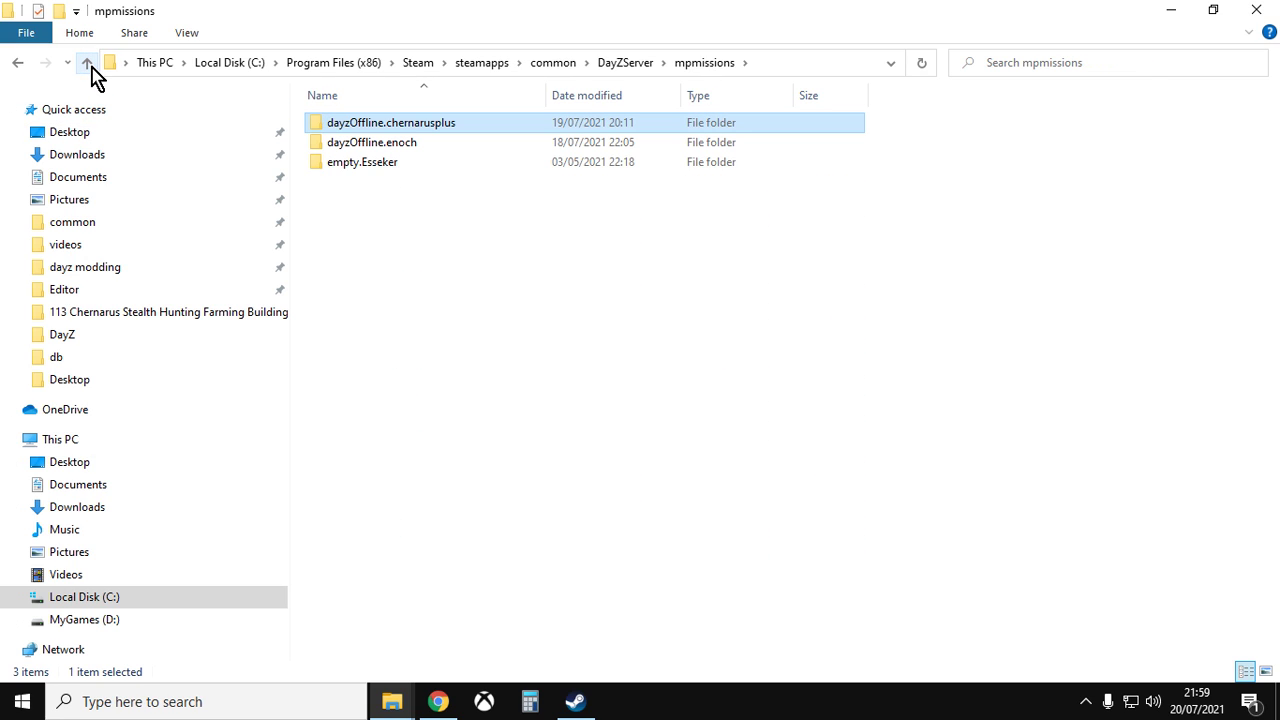
click(88, 63)
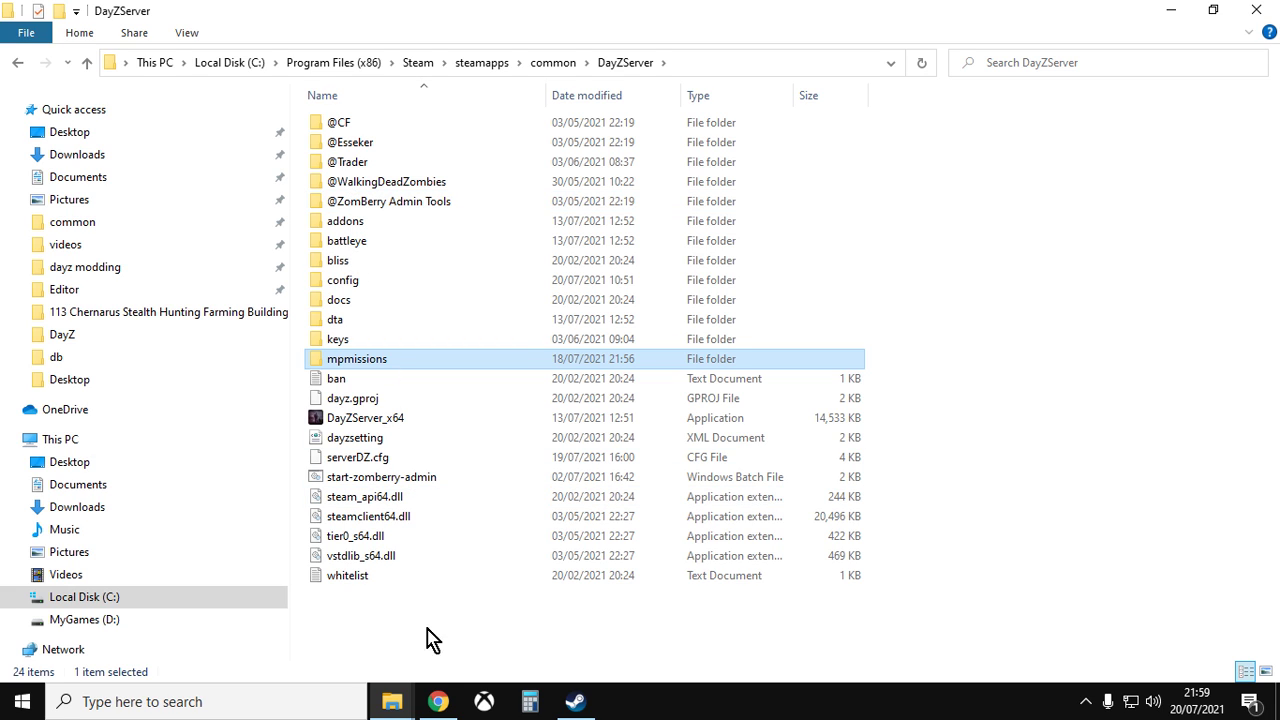
Switch Chrome to the DayZ-Central-Economy repository tab and check its Code download options.
click(440, 704)
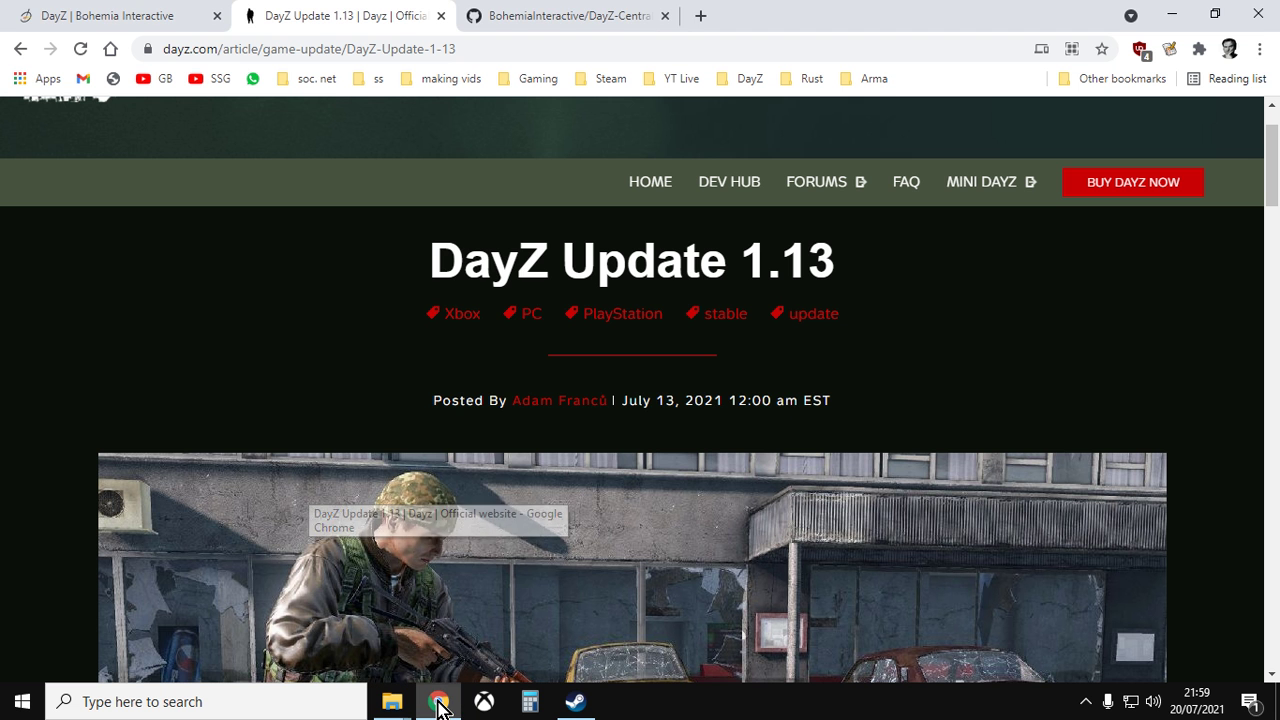
click(569, 16)
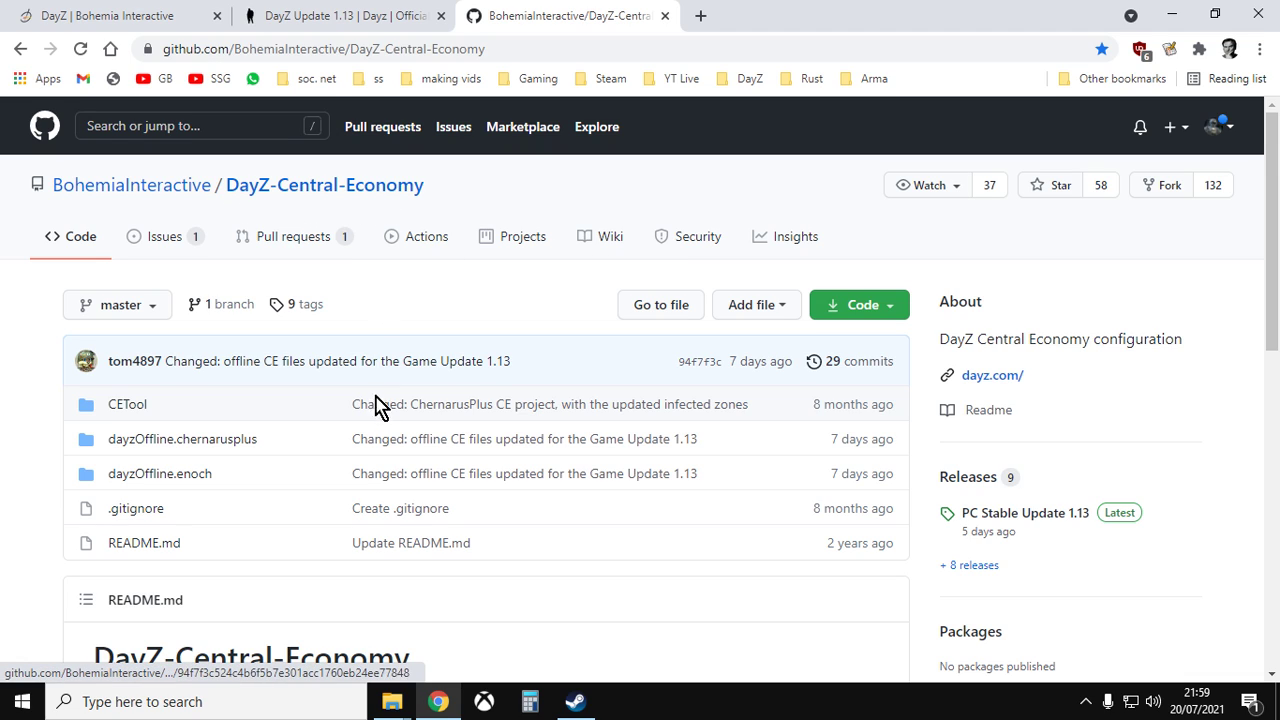
click(891, 310)
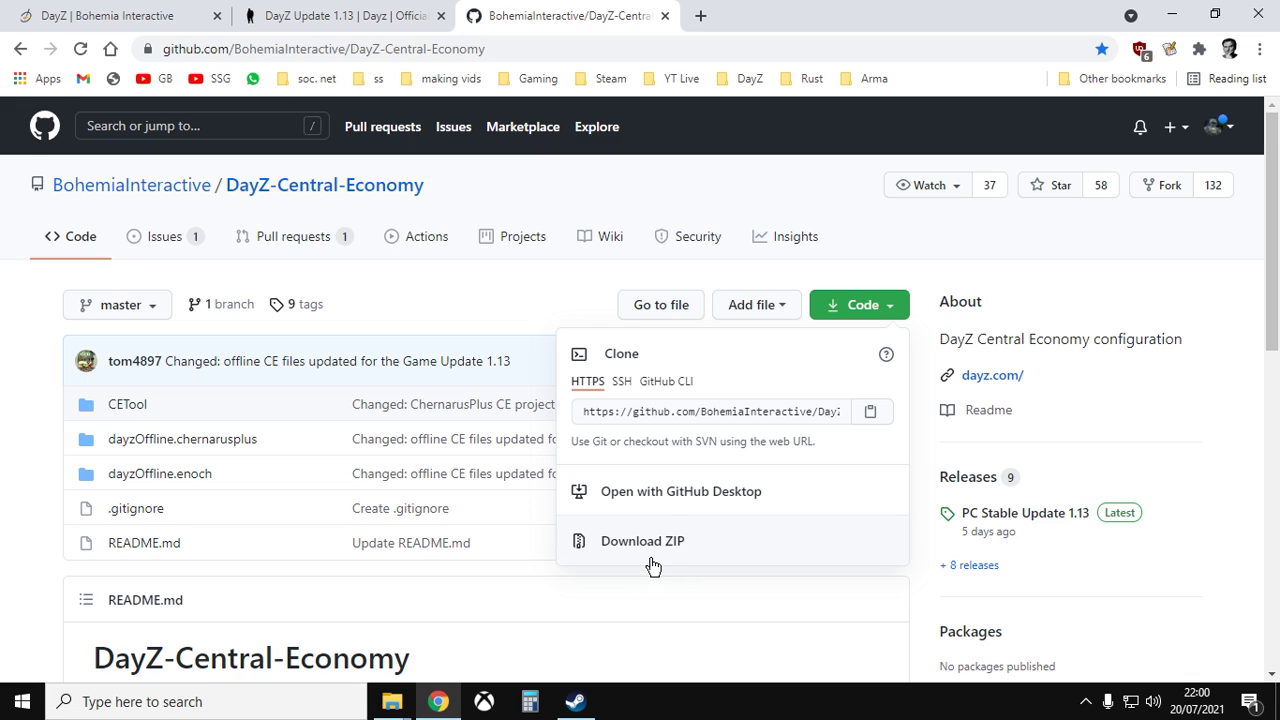
click(866, 249)
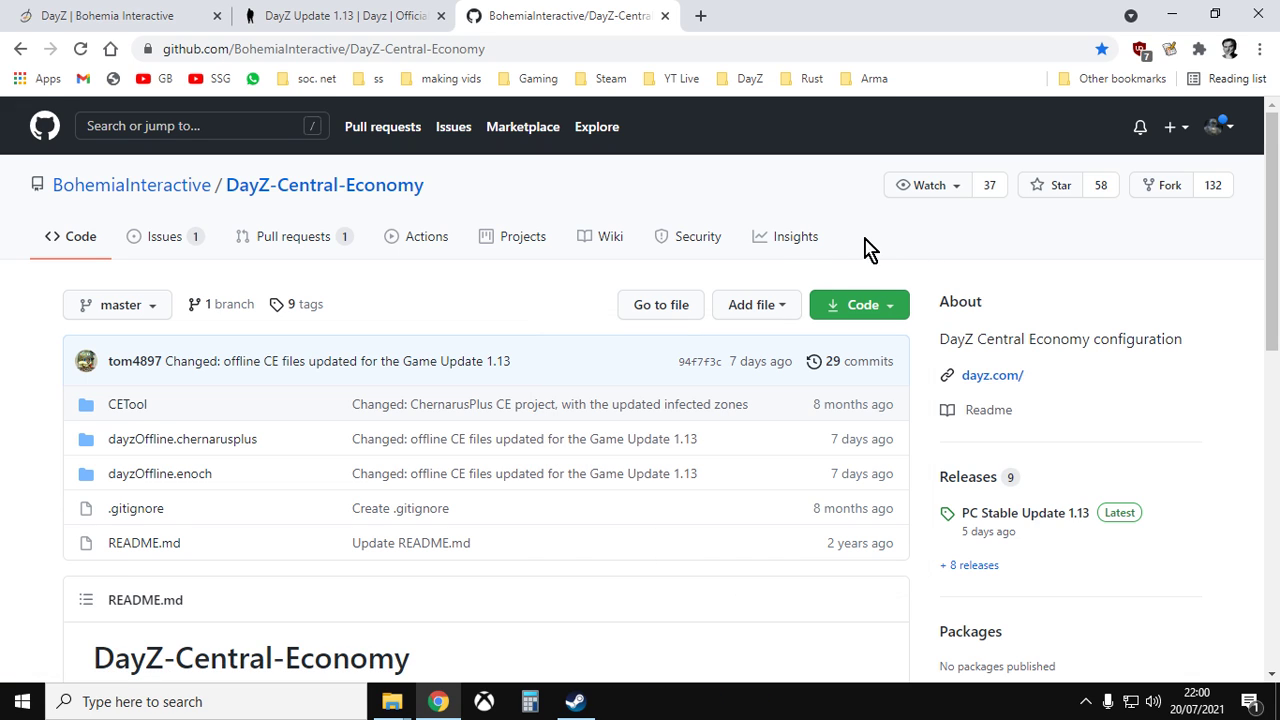
Browse the repository's dayzOffline.chernarusplus folder to review its latest mission files.
click(208, 454)
scroll(334, 449, down, 5)
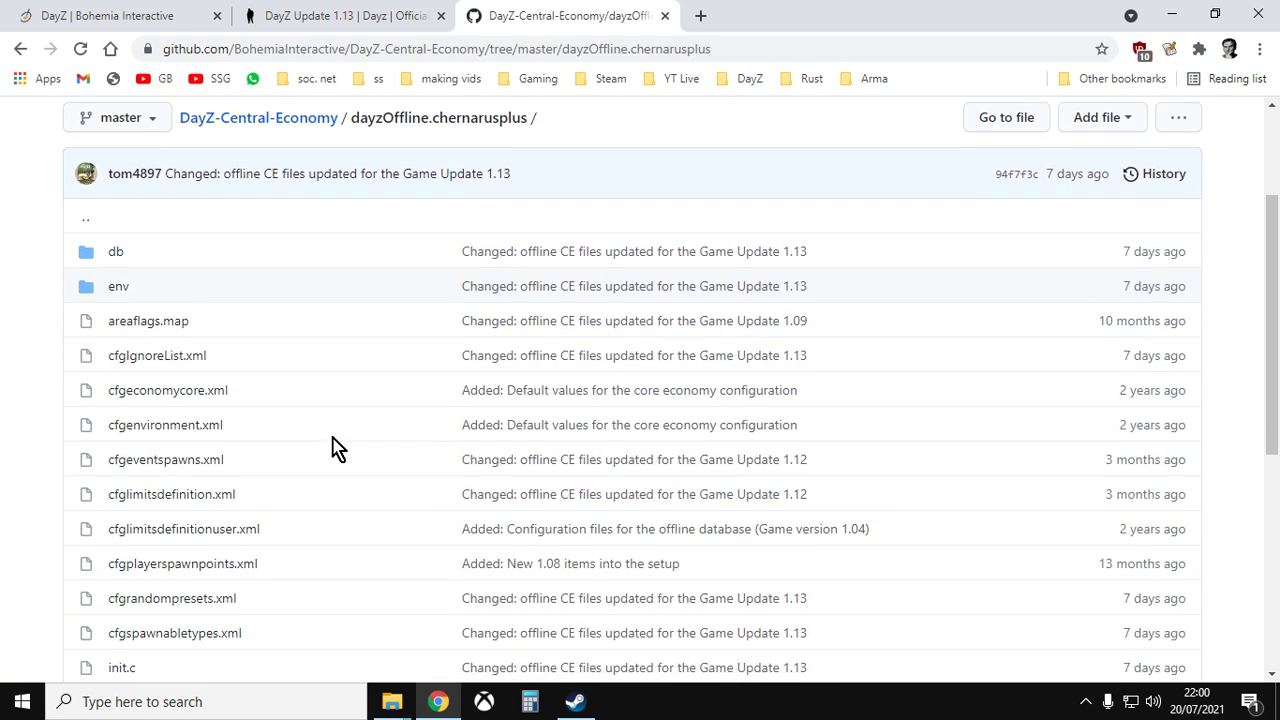
scroll(331, 443, down, 1)
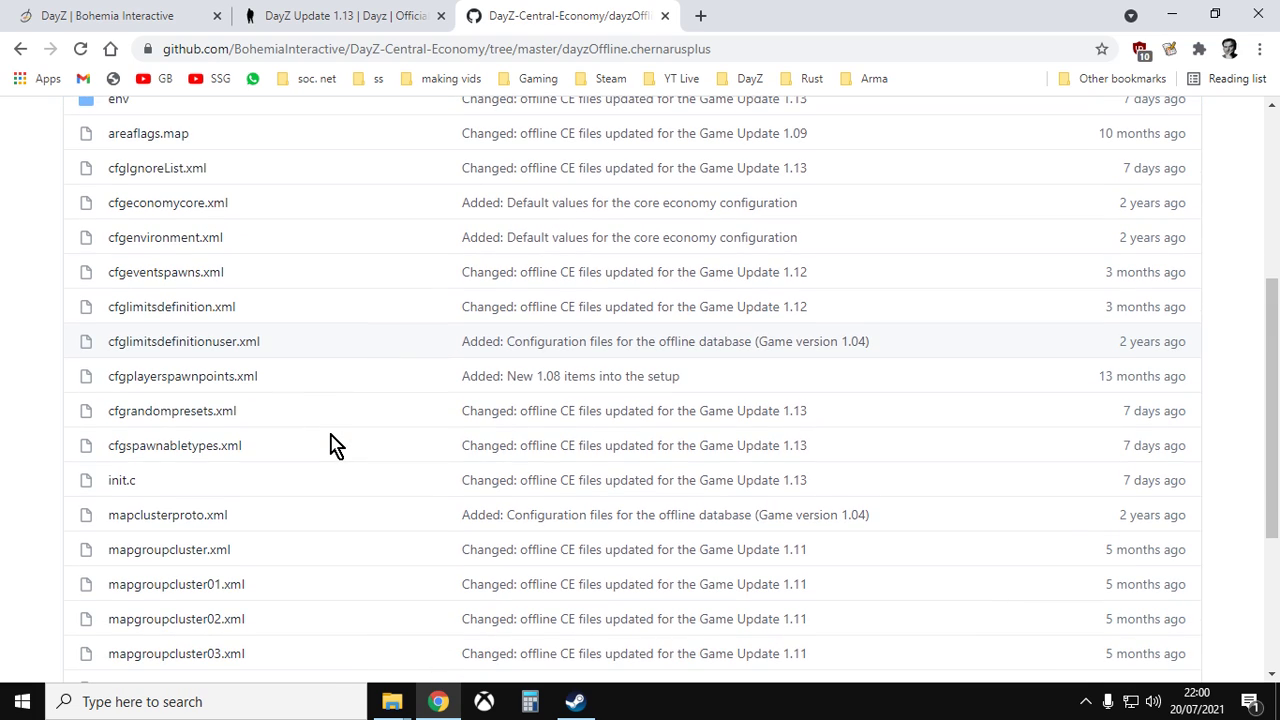
scroll(331, 445, up, 4)
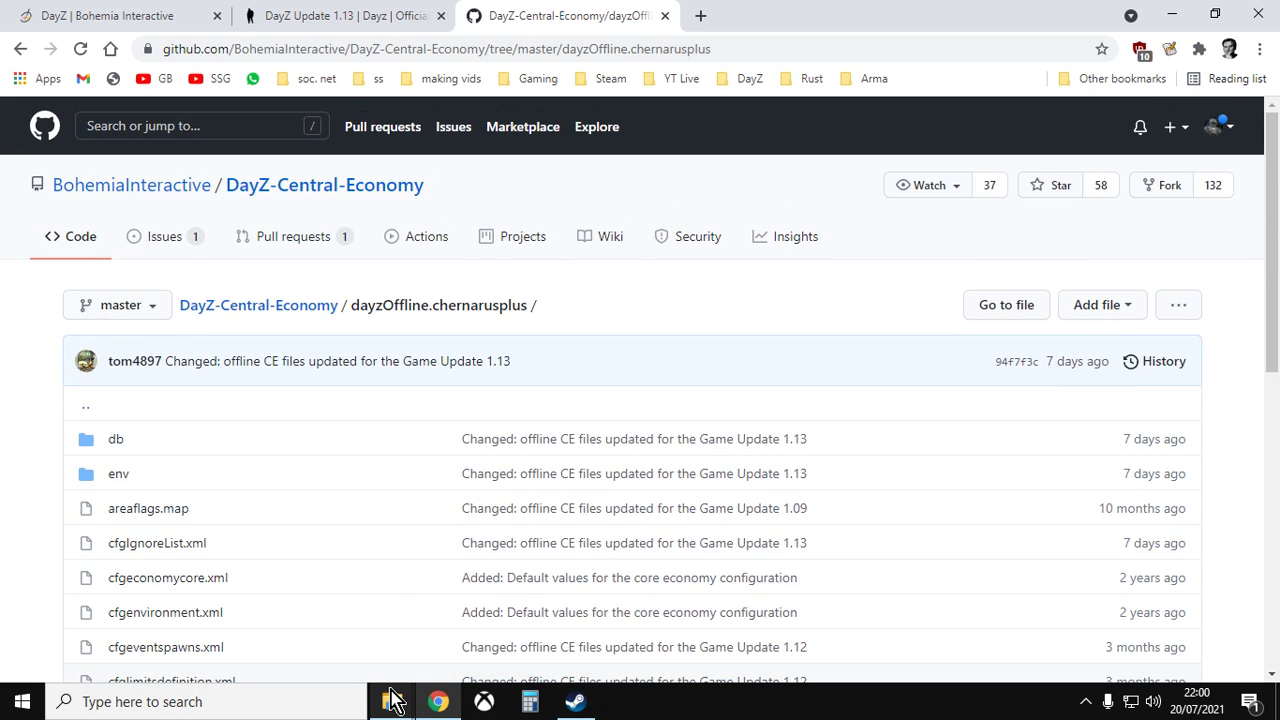
mouse_move(388, 697)
click(343, 622)
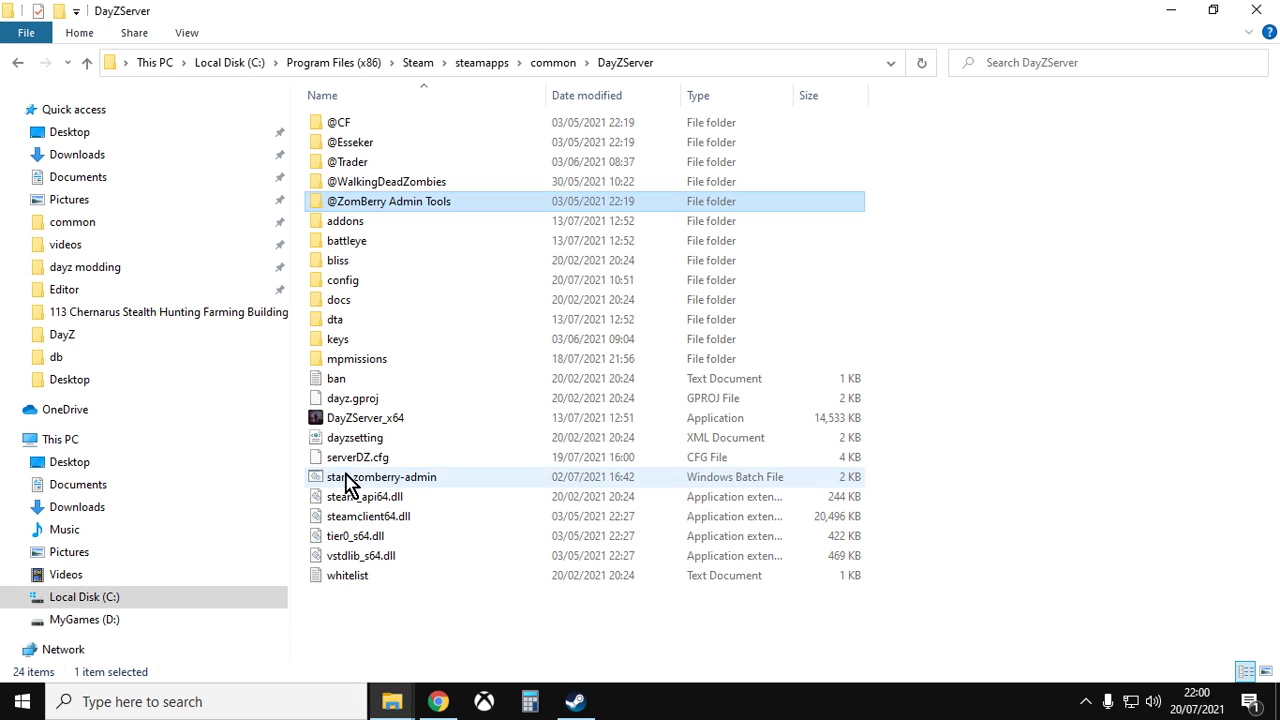
Compare the local mpmissions\dayzOffline.chernarusplus files, including storage_1, then go back to DayZServer.
double_click(388, 362)
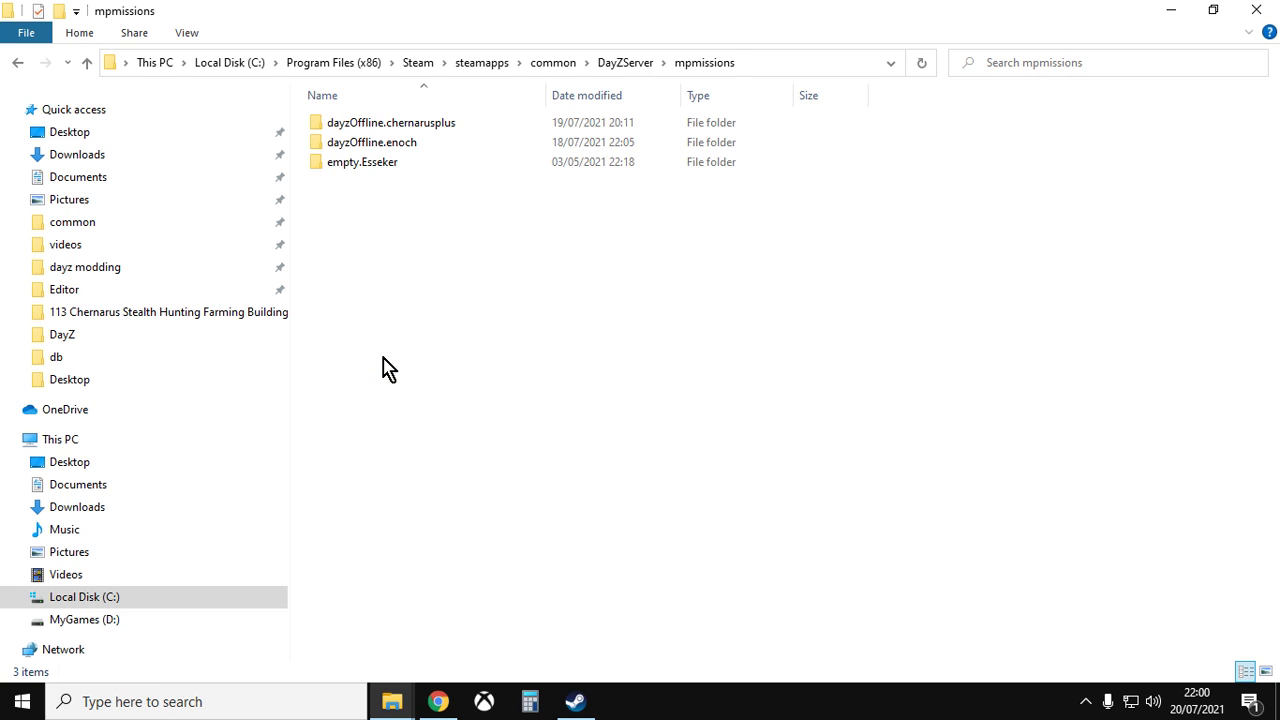
click(395, 128)
double_click(395, 128)
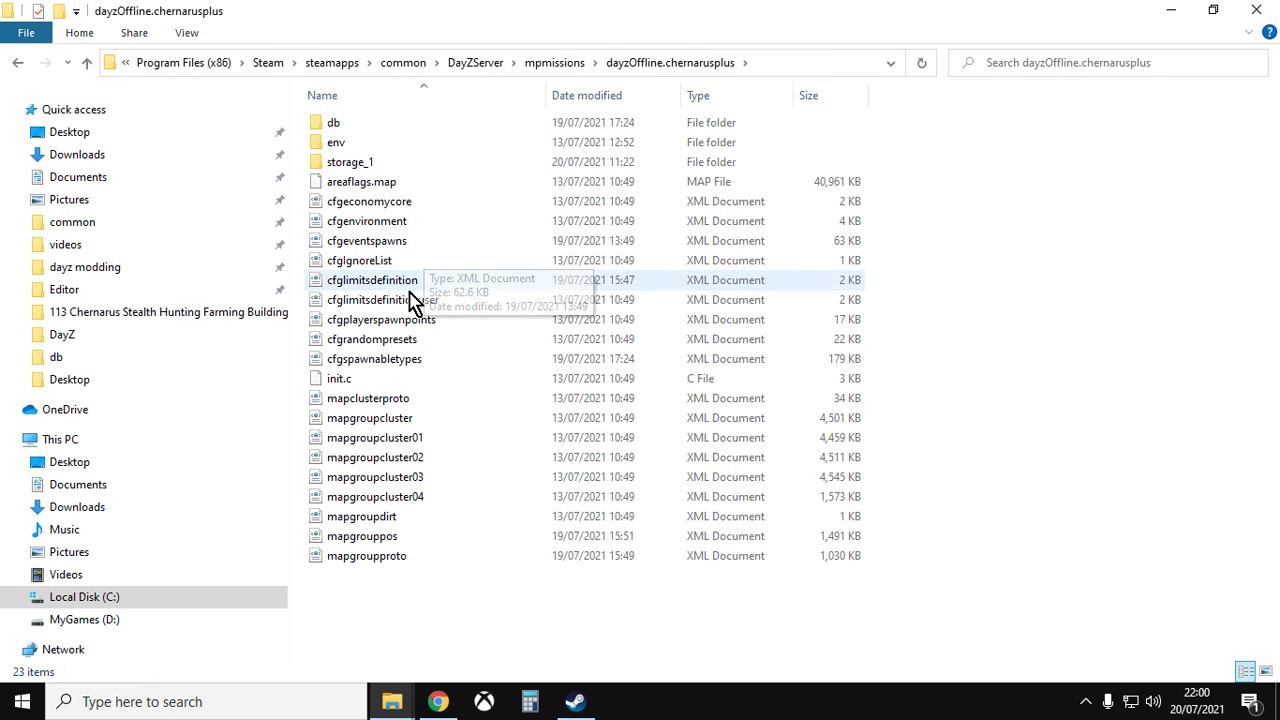
click(366, 165)
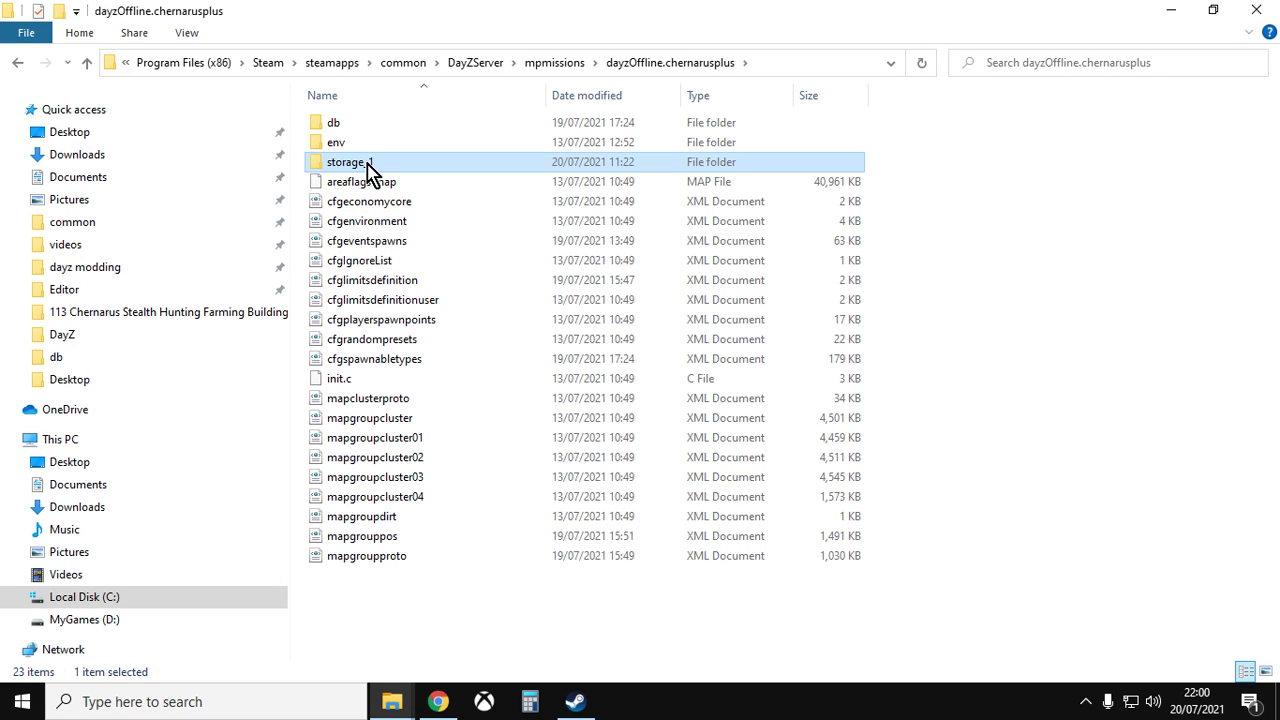
click(88, 63)
click(88, 63)
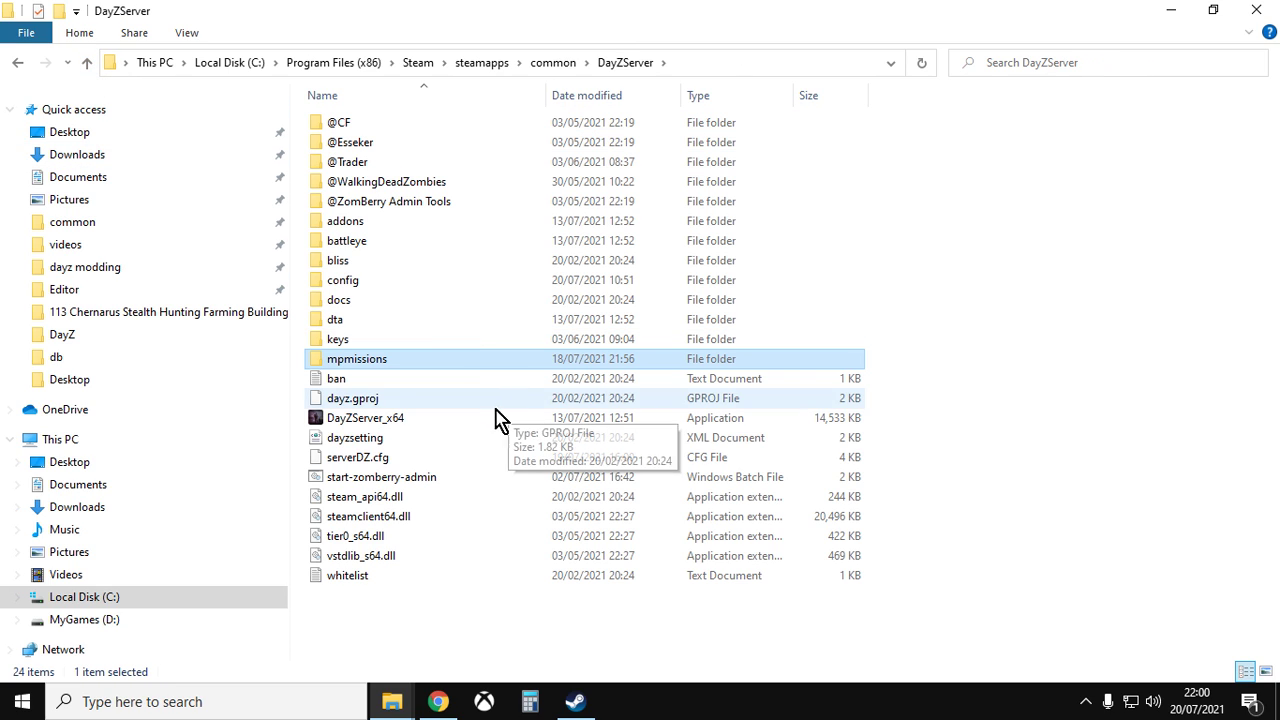
Glance at Steam's DayZ Server page and the GitHub repository, then return to the DayZServer folder.
click(575, 701)
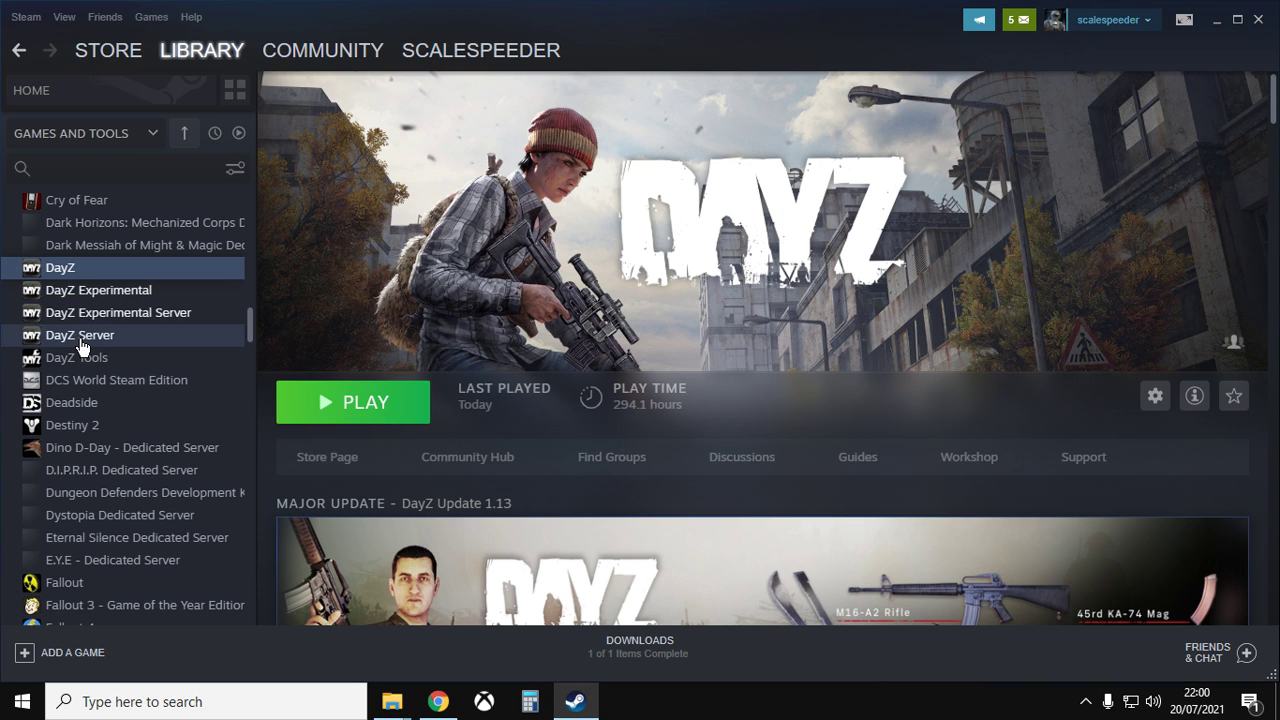
click(240, 336)
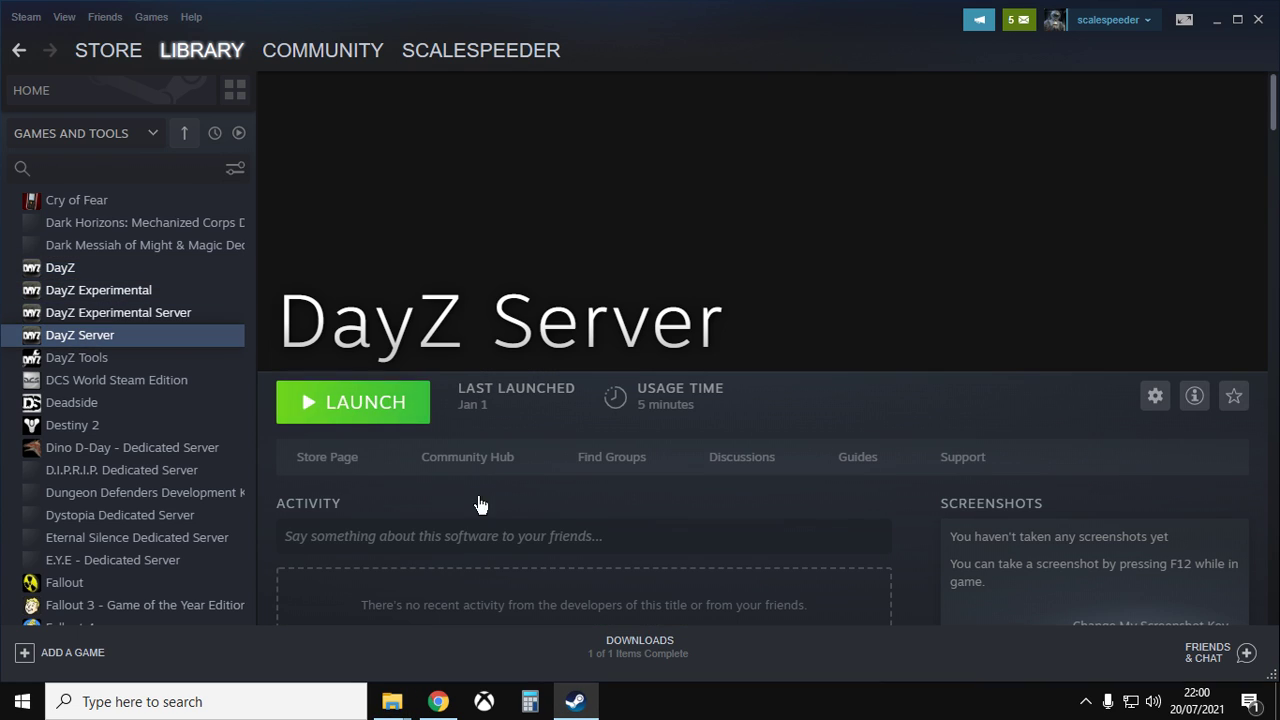
click(436, 702)
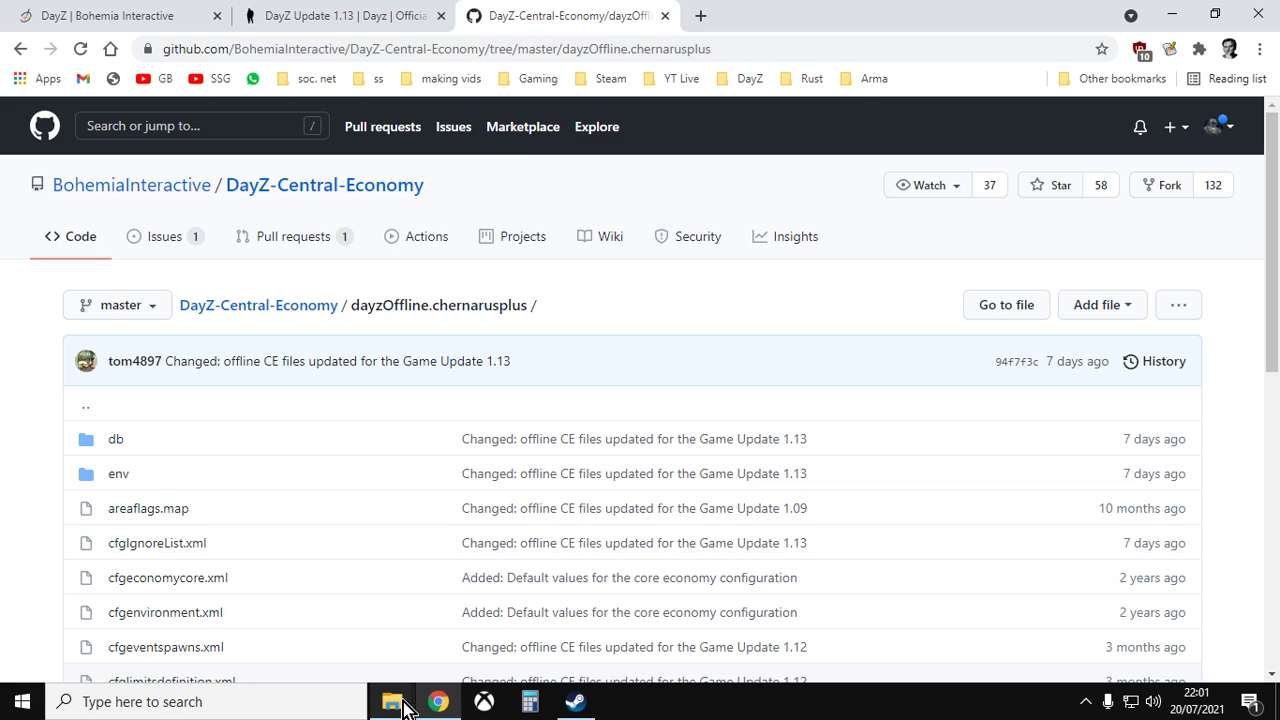
mouse_move(391, 700)
click(360, 622)
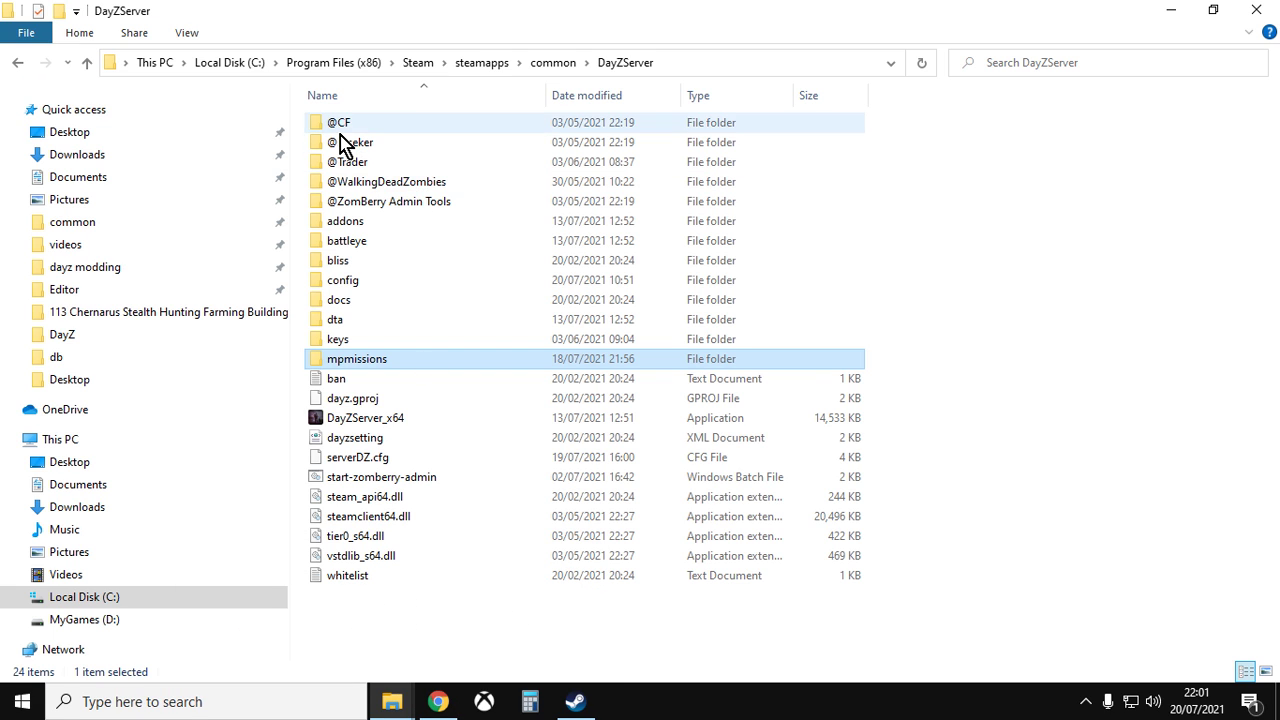
click(87, 63)
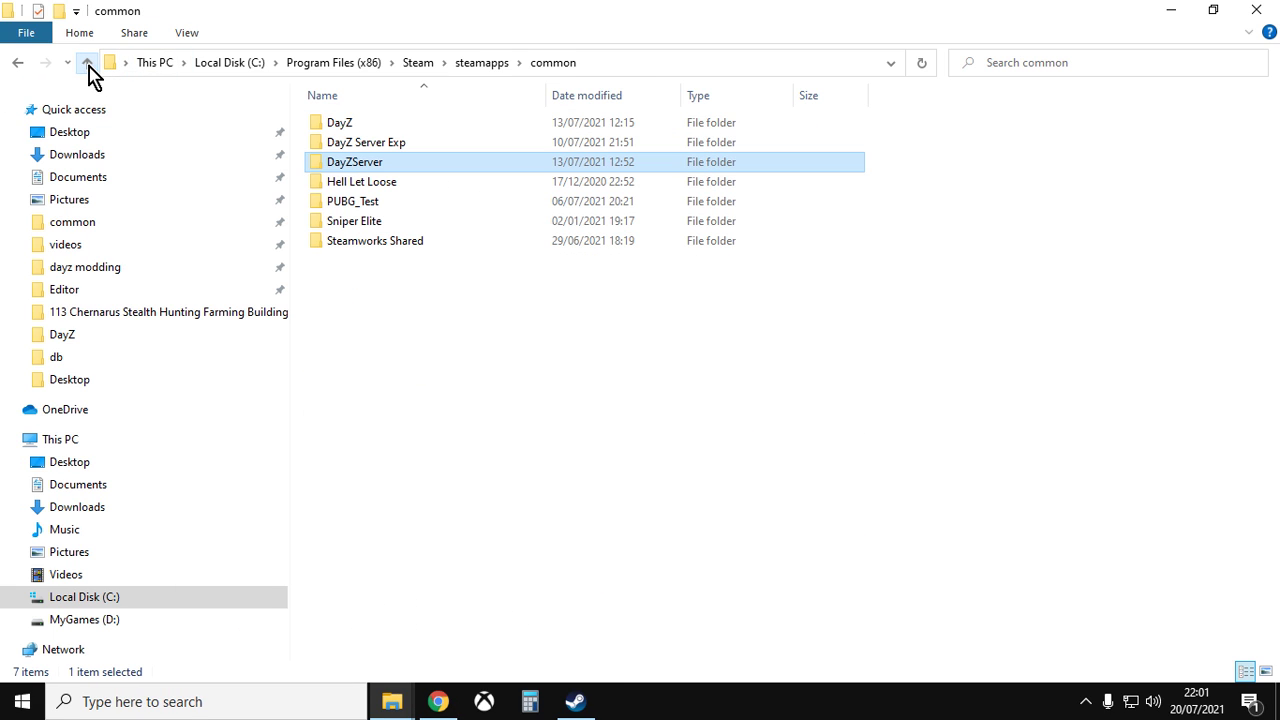
double_click(351, 127)
click(351, 128)
double_click(352, 128)
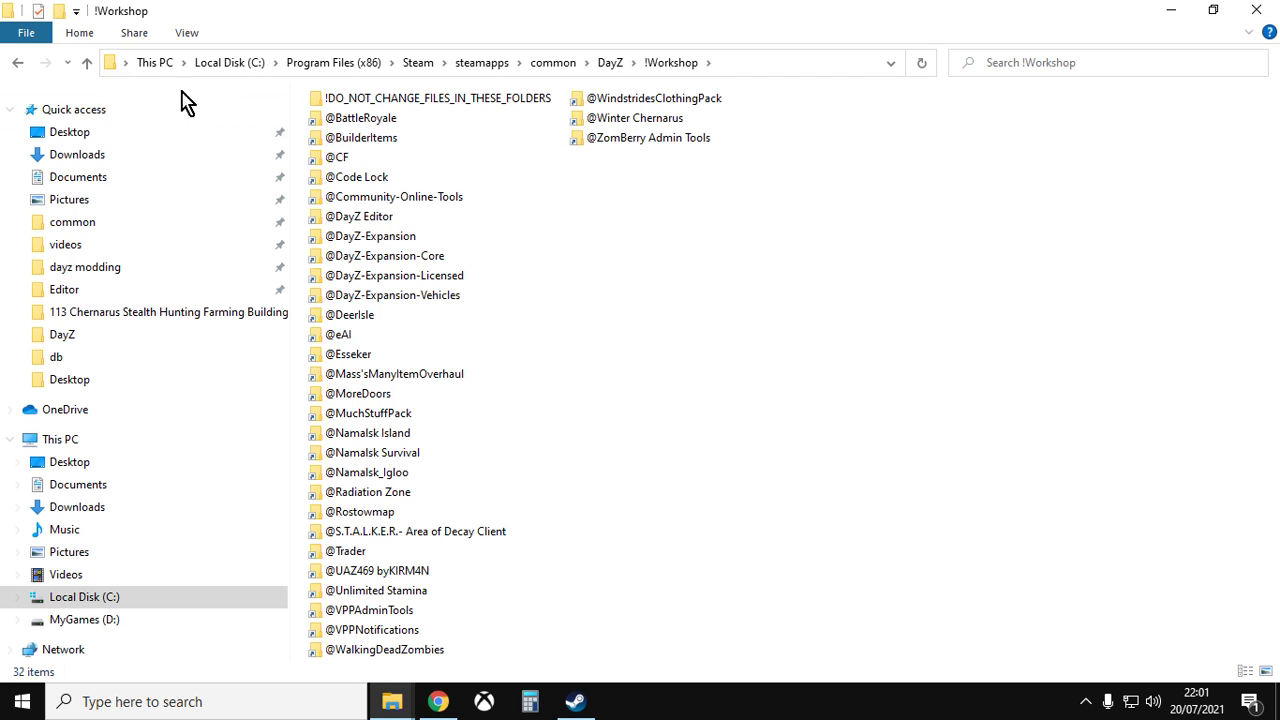
click(87, 63)
click(87, 63)
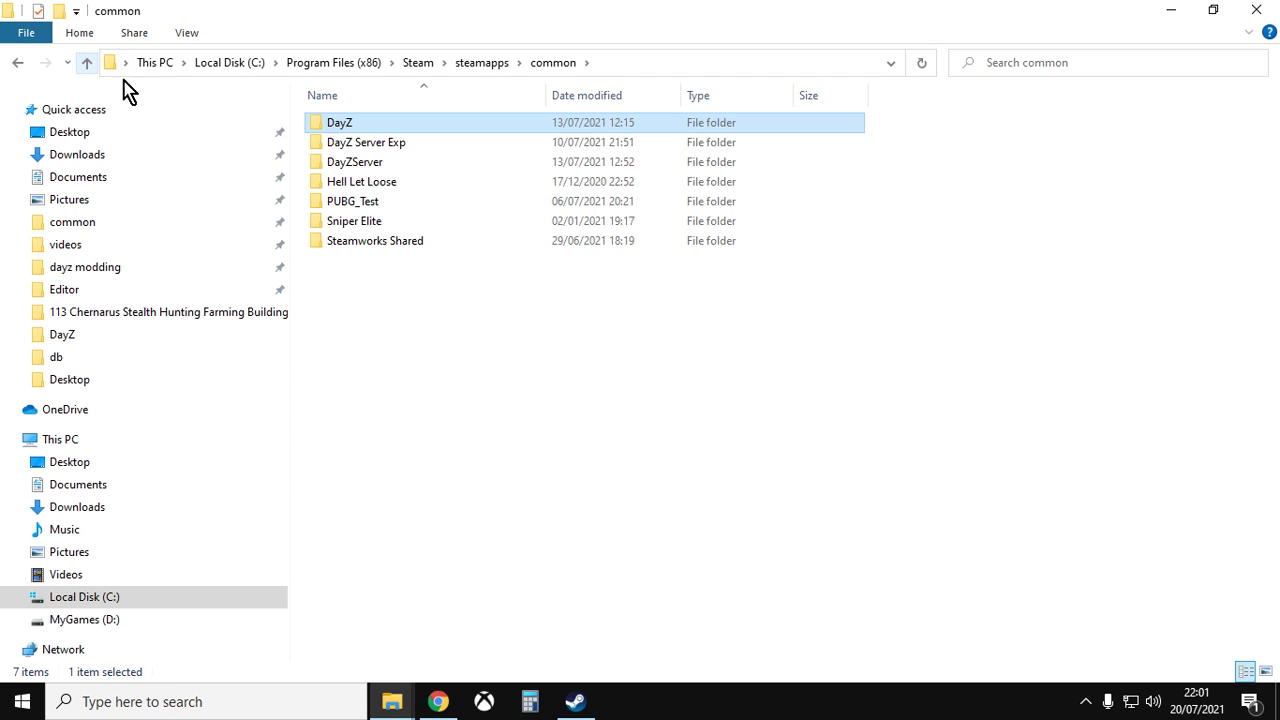
double_click(352, 162)
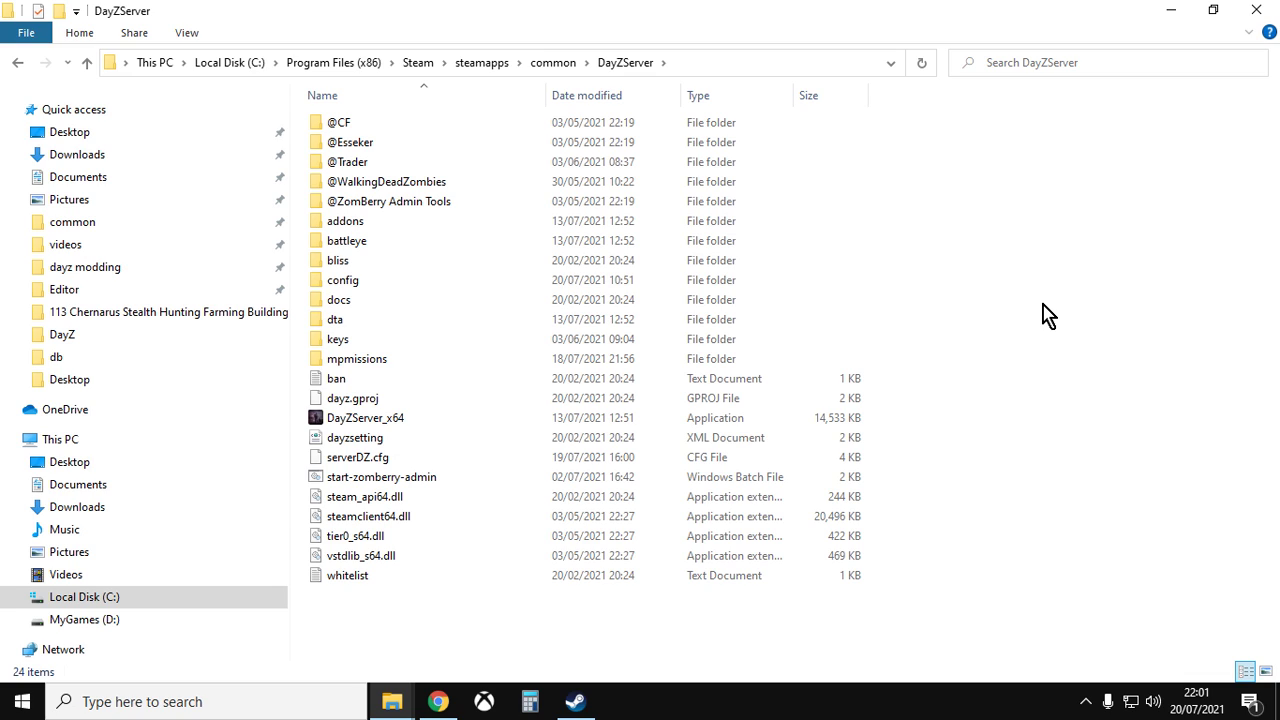
double_click(358, 362)
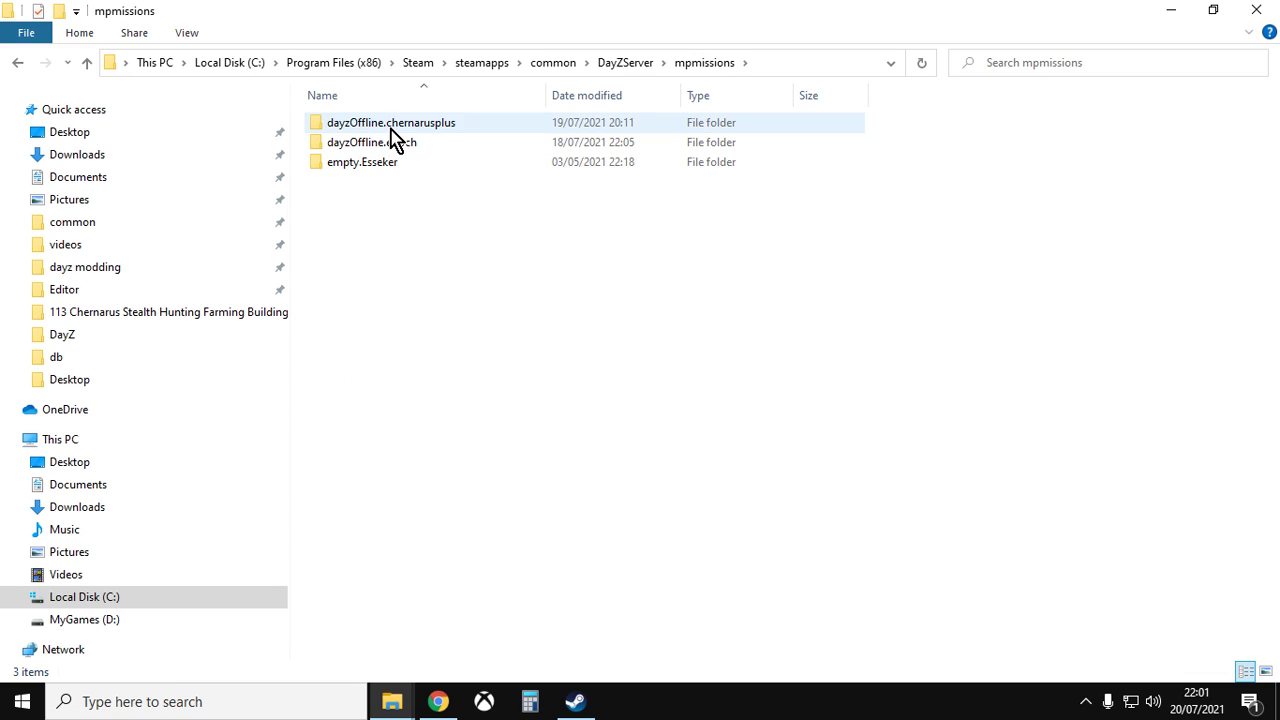
click(88, 64)
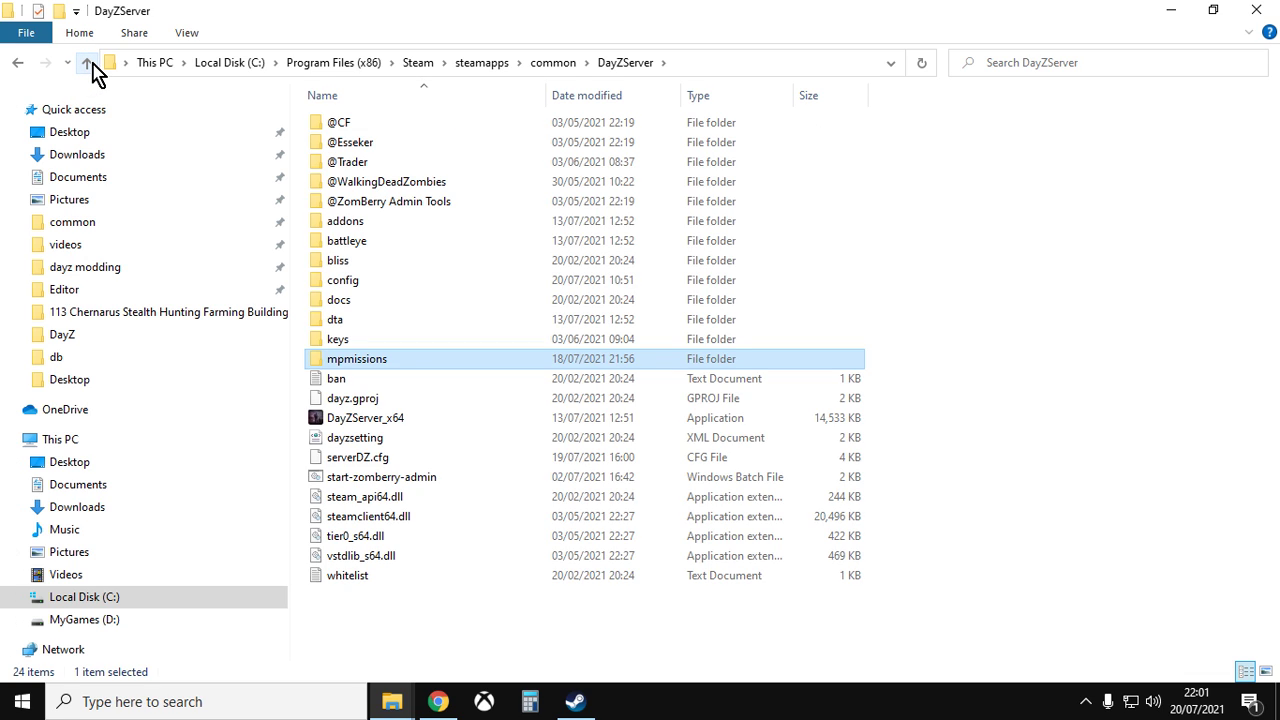